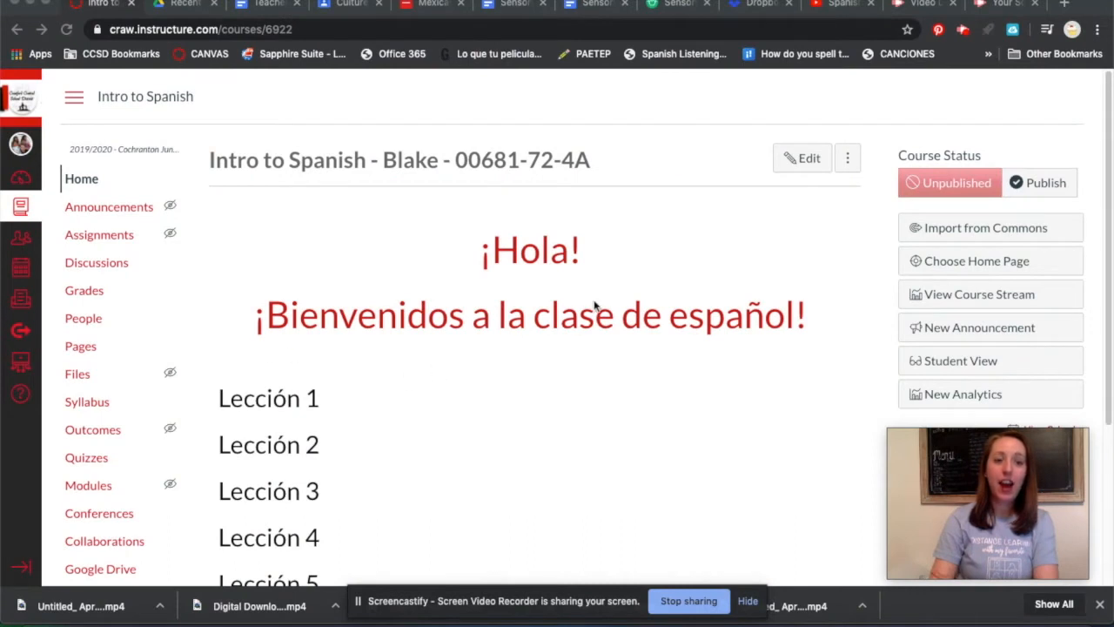
# Create a new page in the course's Pages section and title it "Lección 1".
pyautogui.scroll(-1, 298, 395)
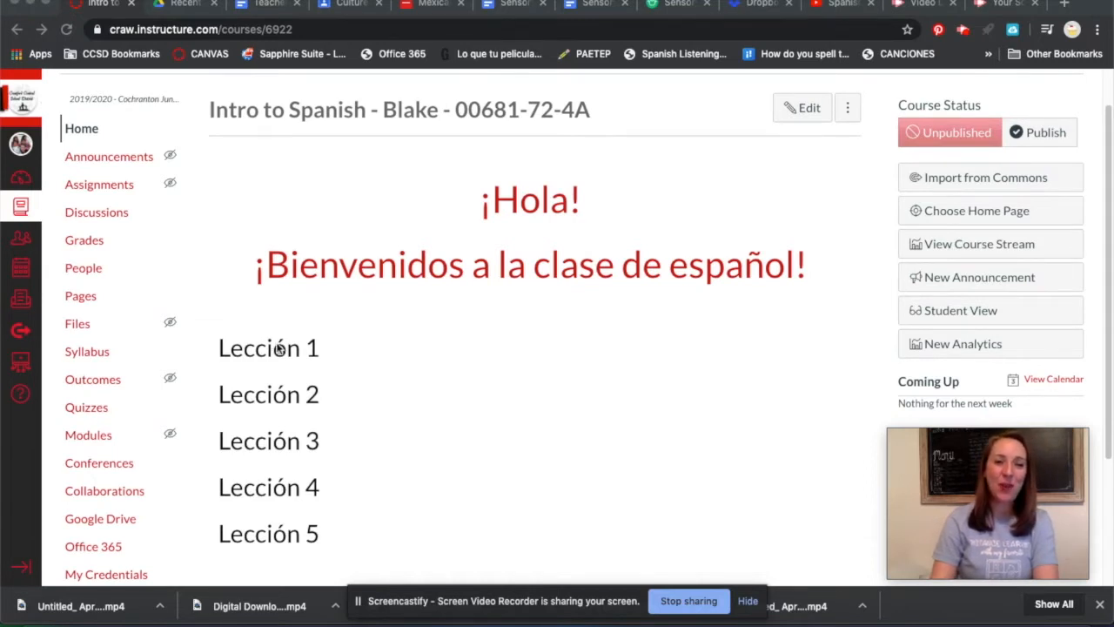
pyautogui.click(85, 299)
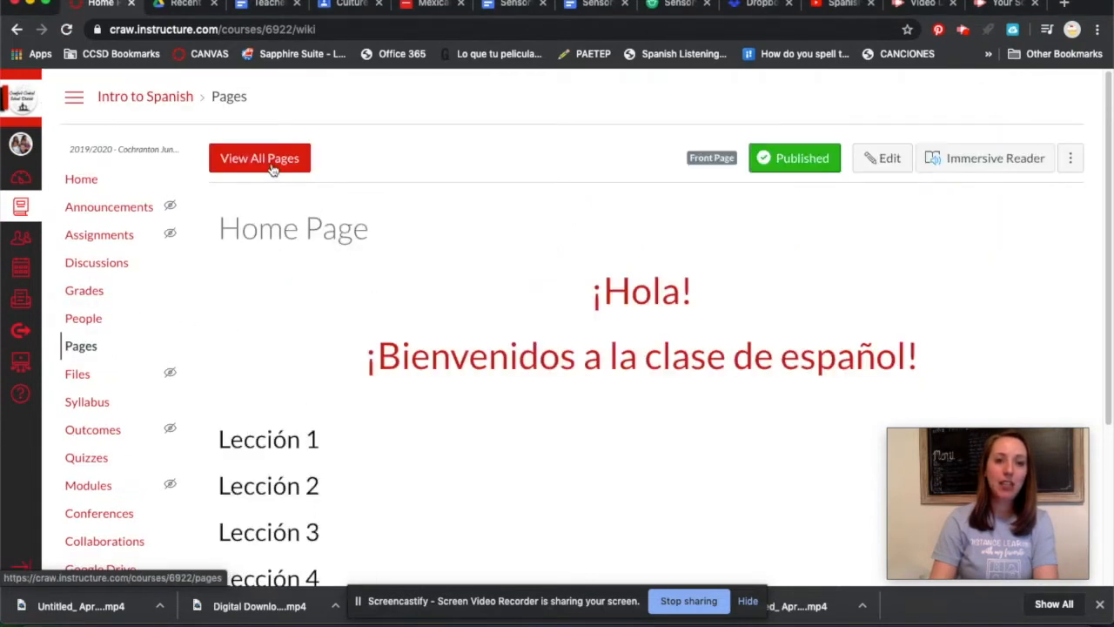
pyautogui.click(274, 165)
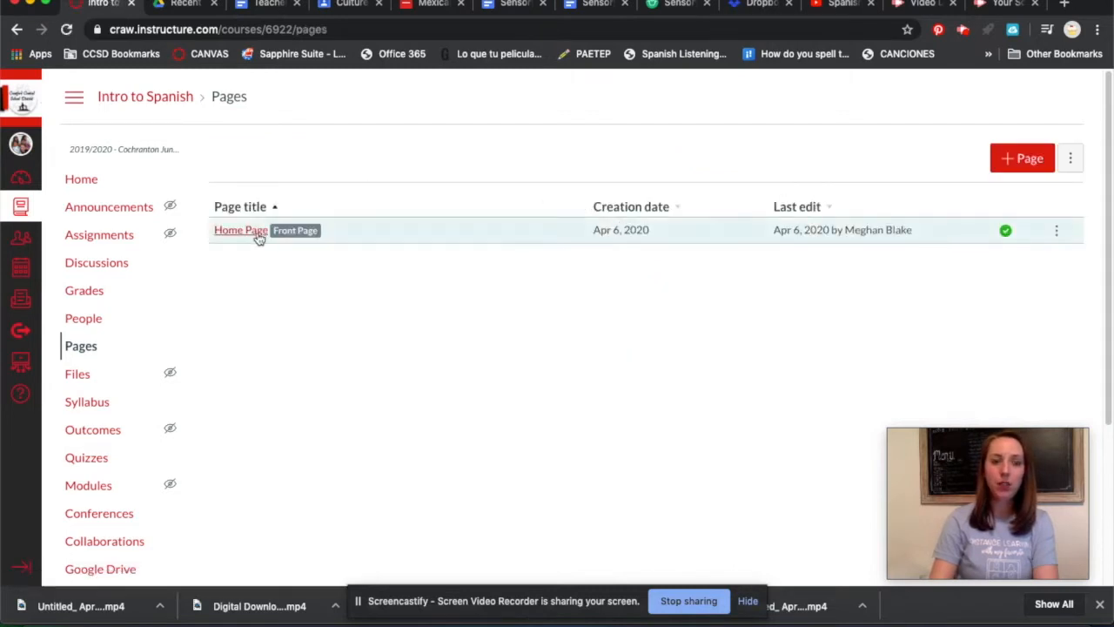
pyautogui.click(1018, 161)
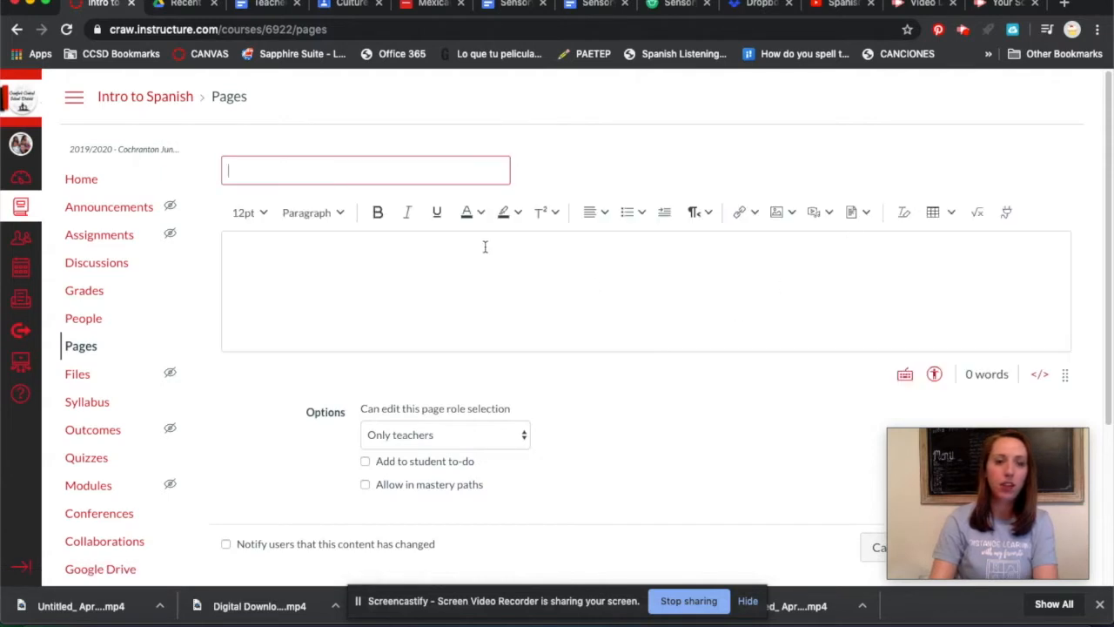
pyautogui.rightClick(399, 171)
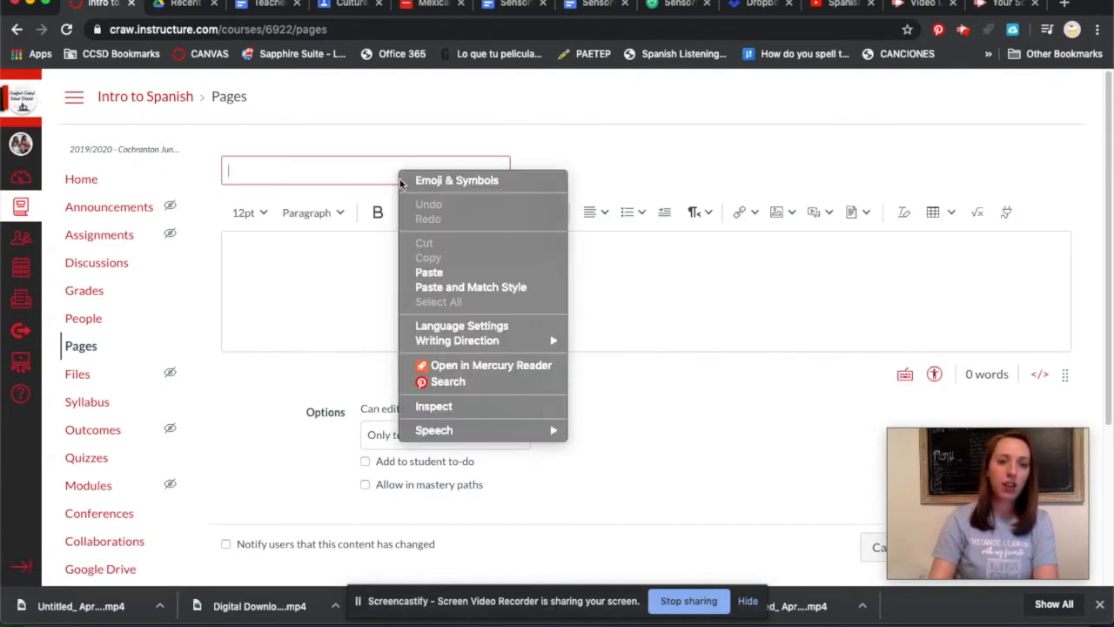
pyautogui.click(438, 272)
# Enter "Classroom Commands" as the first line of the Lección 1 page body.
pyautogui.click(403, 264)
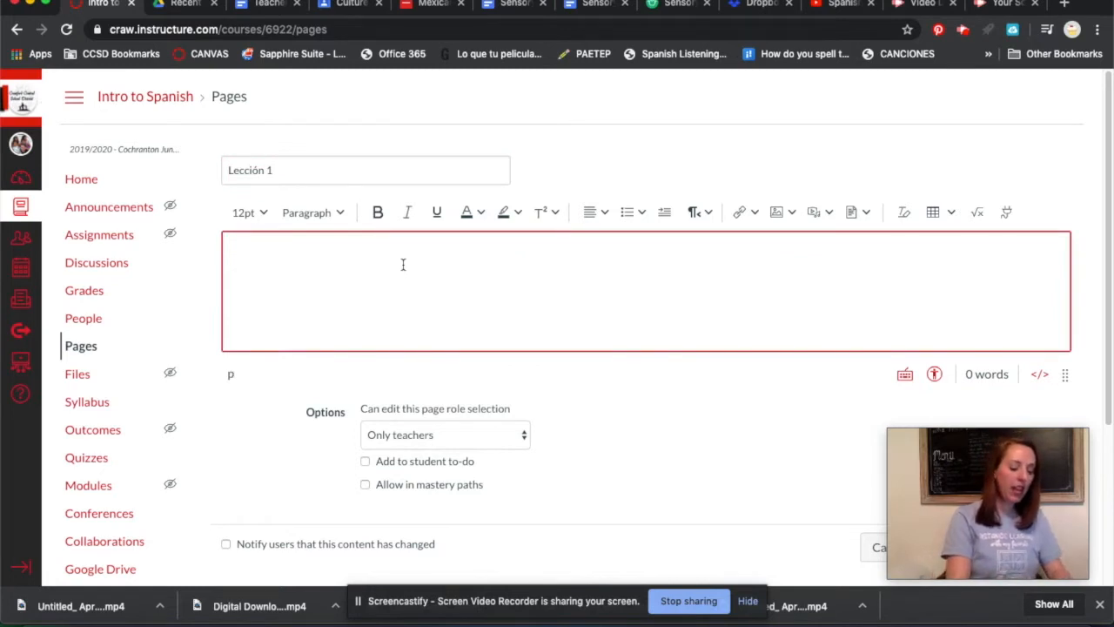
pyautogui.write('Ck')
pyautogui.press('BackSpace')
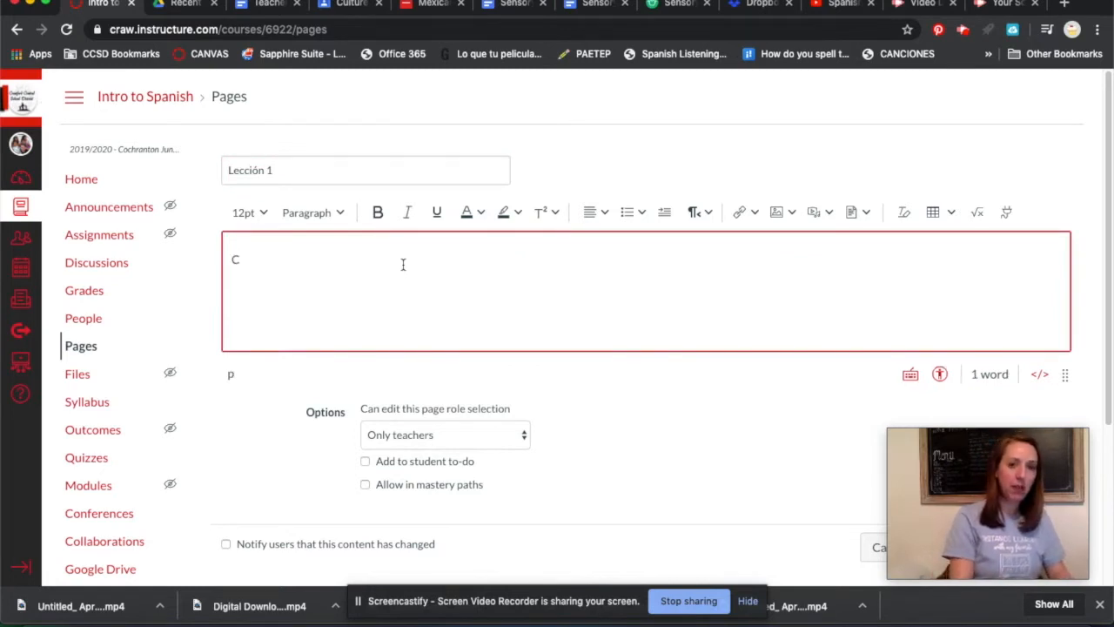
pyautogui.write('lassroom ')
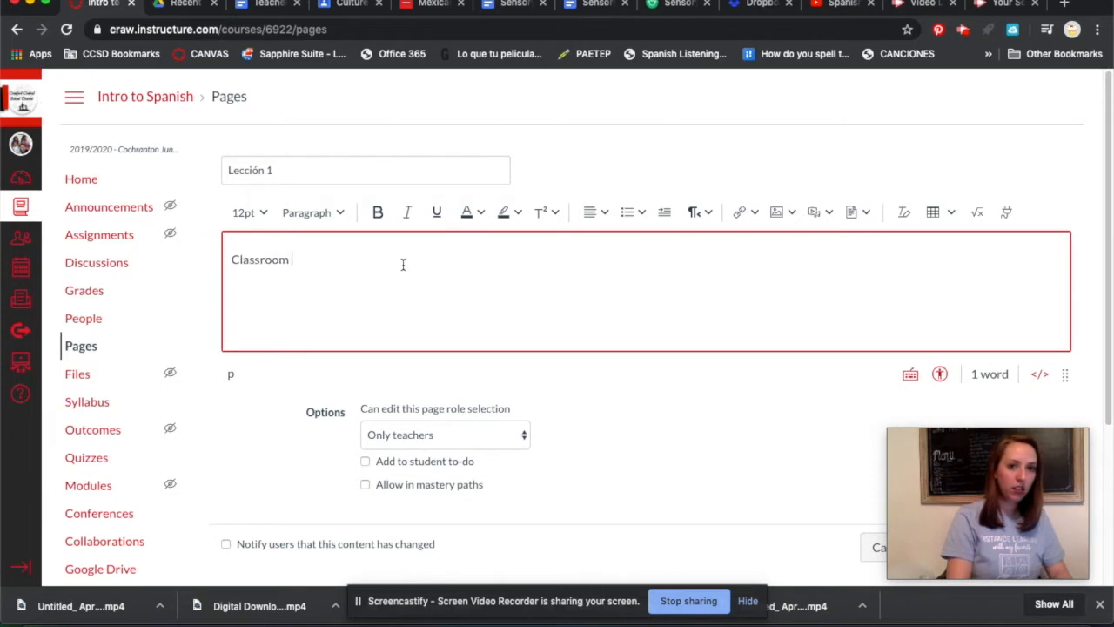
pyautogui.write('Commands')
pyautogui.press('Return')
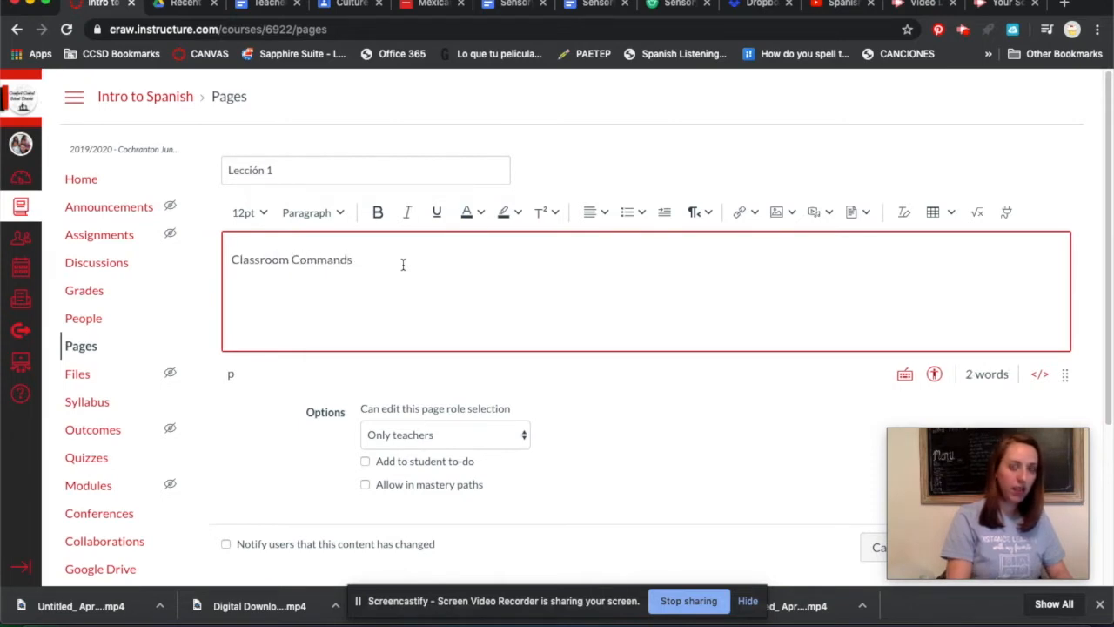
# Add the line "Watch the video on classroom commands, then take the linked quiz to test your skills!" below Classroom Commands.
pyautogui.write('Watch the video on c')
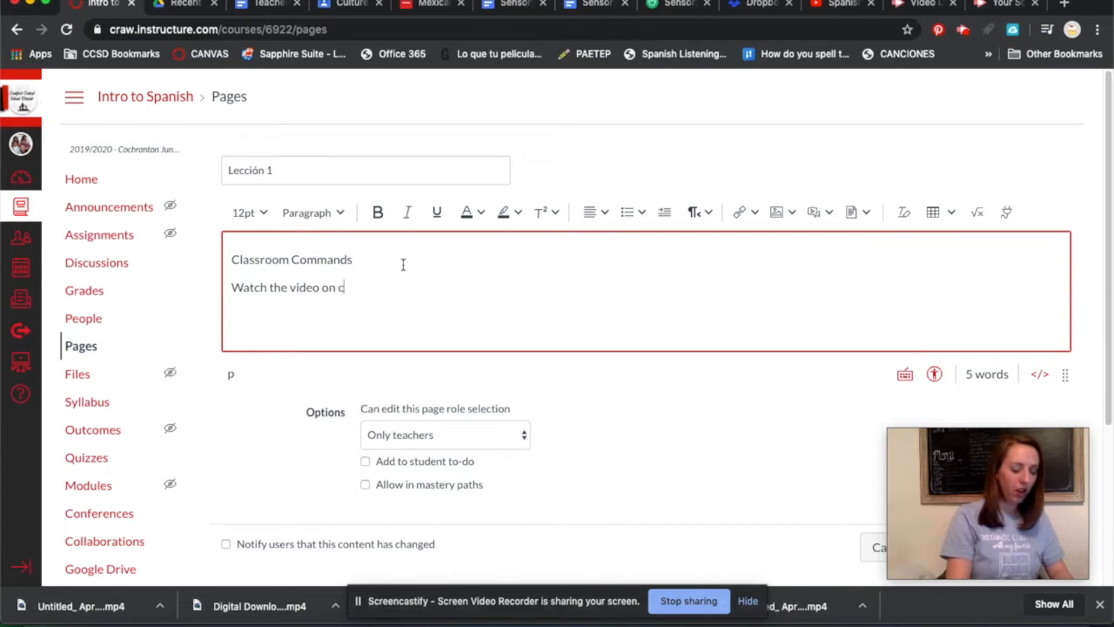
pyautogui.write('lassrr')
pyautogui.press('BackSpace')
pyautogui.write('oom commands, then take the')
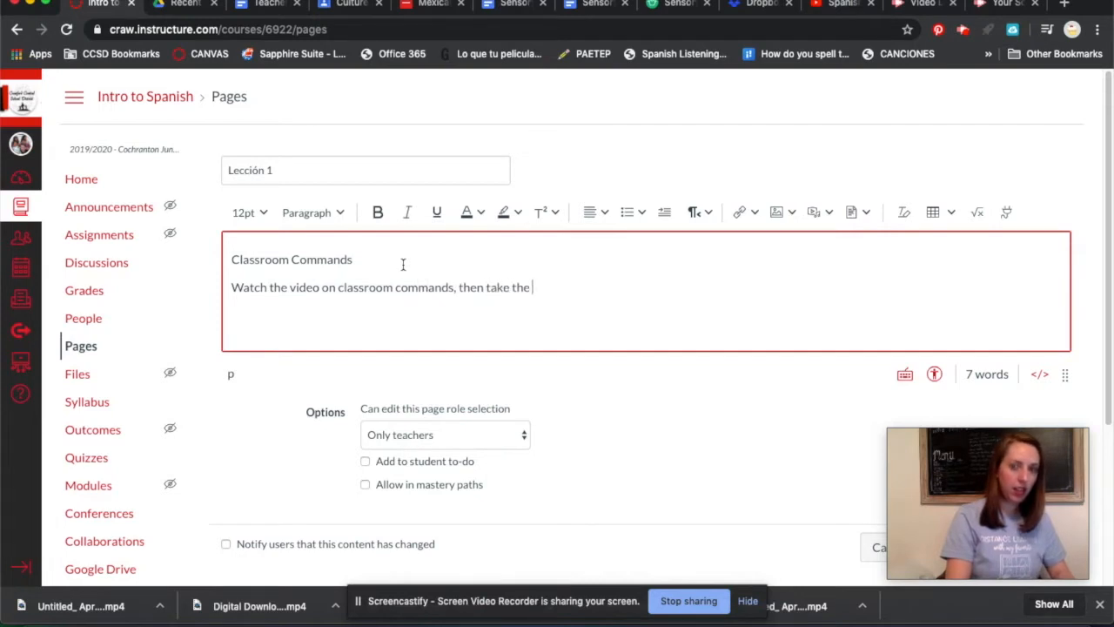
pyautogui.write(' linked quiz to test your skills!')
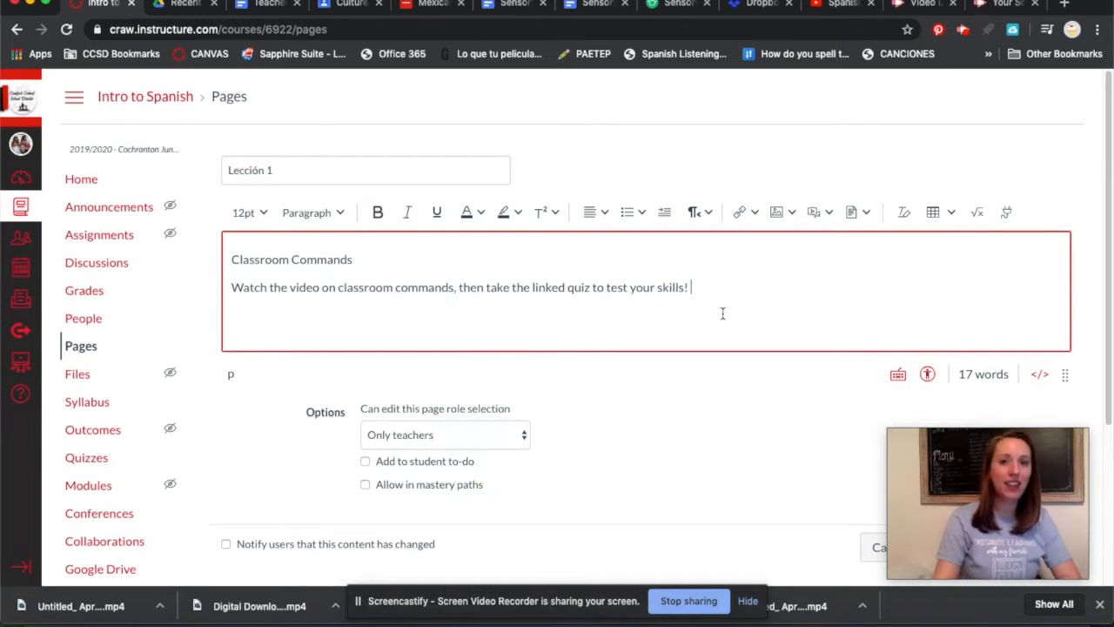
# Save and publish the Lección 1 page, leaving its editing restricted to teachers only.
pyautogui.scroll(-1, 722, 314)
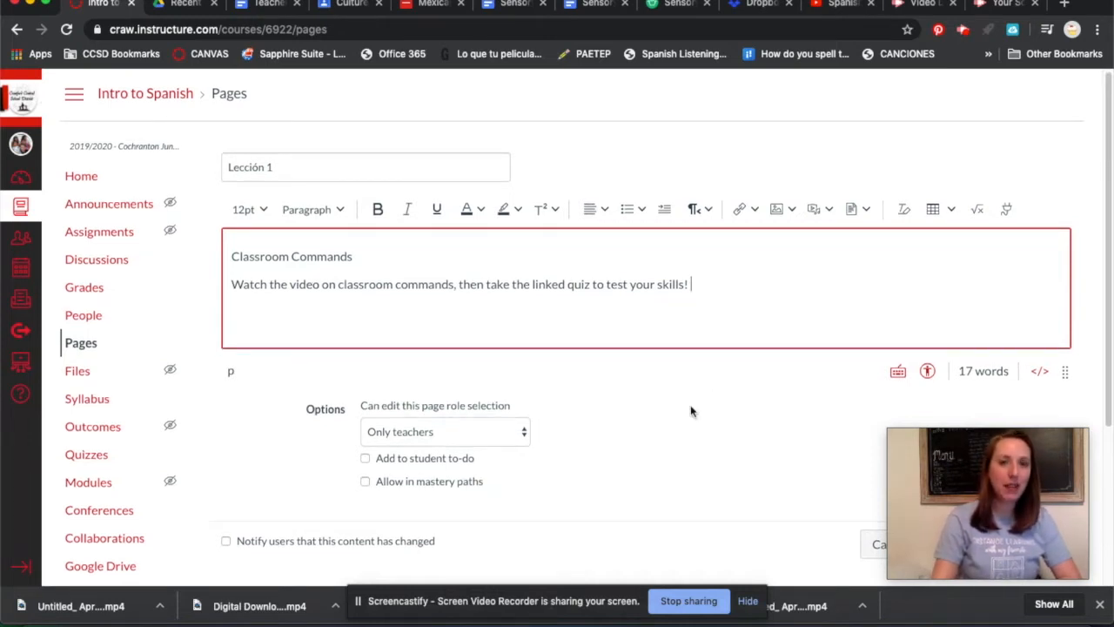
pyautogui.scroll(-2, 729, 319)
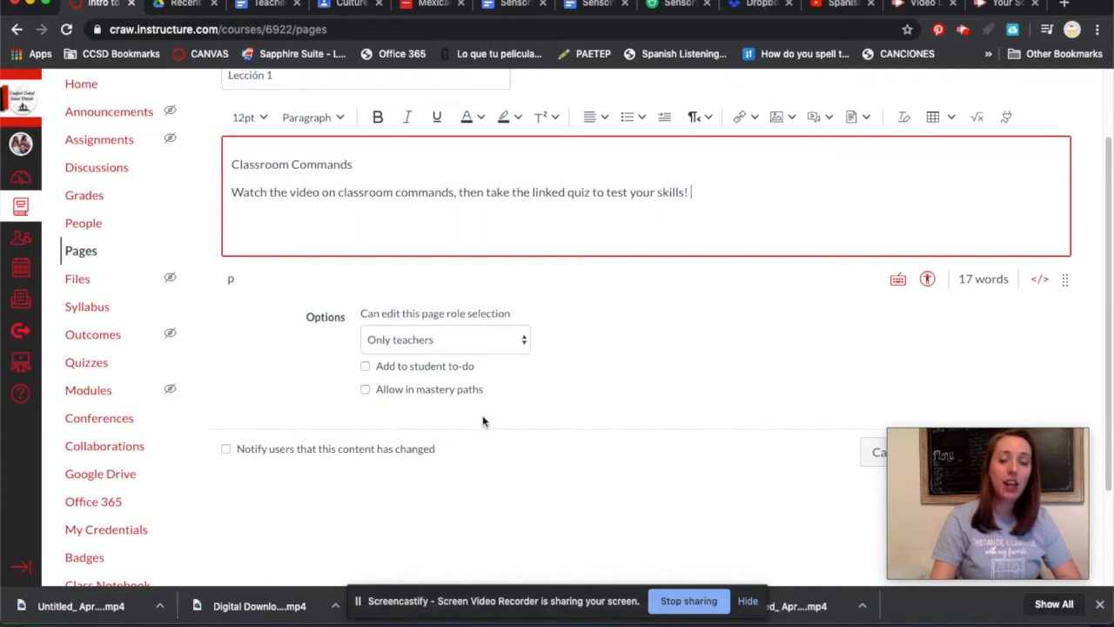
pyautogui.scroll(-3, 684, 397)
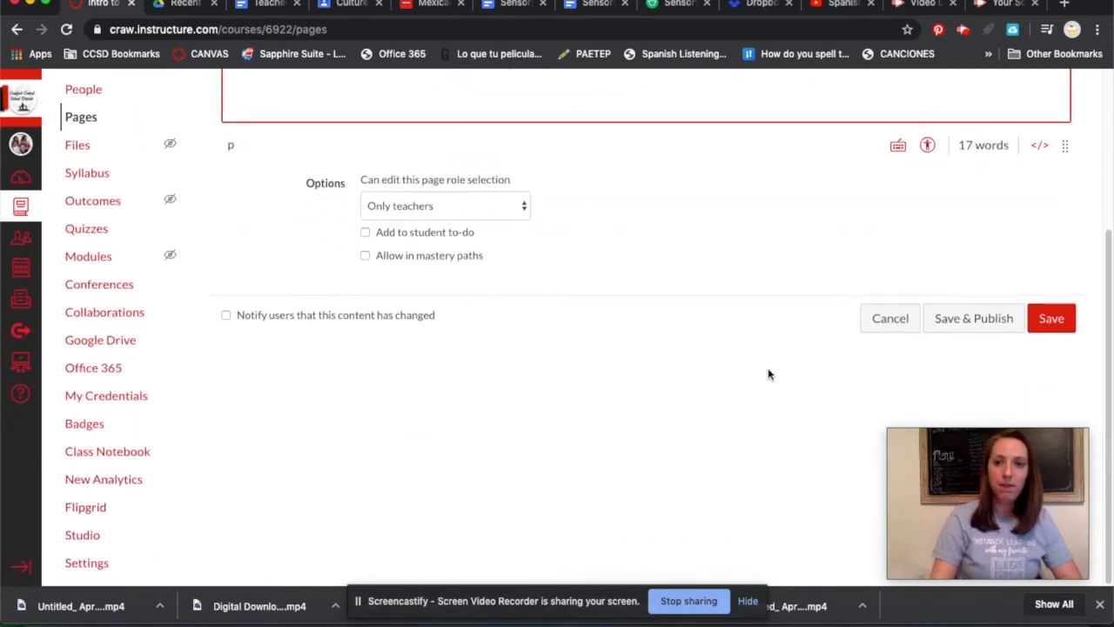
pyautogui.click(973, 318)
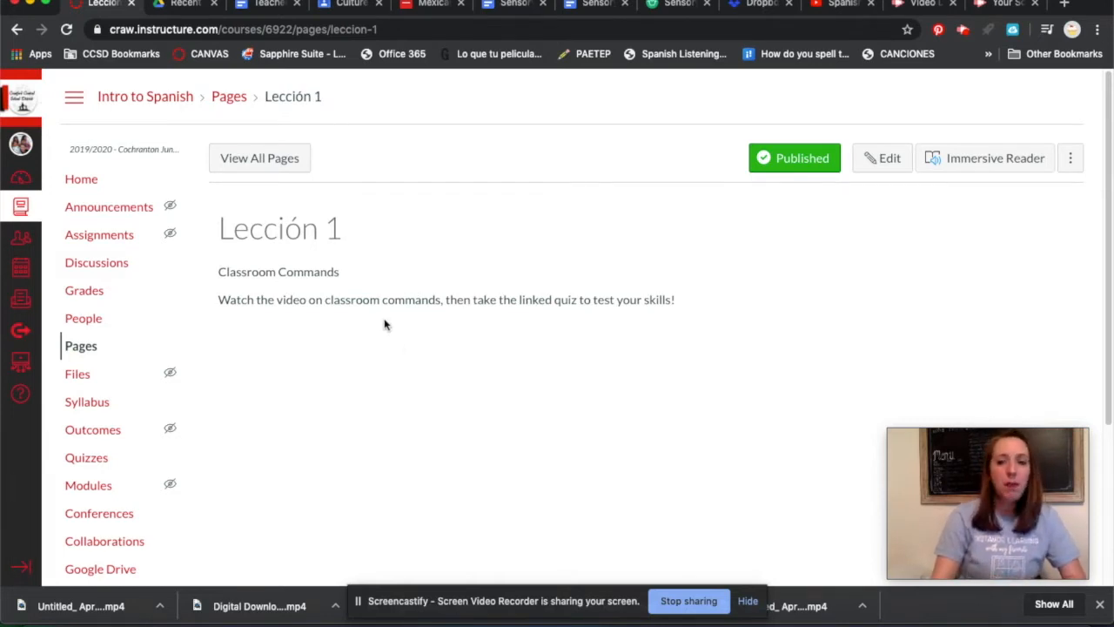
# Go back to the list of all pages and create another page titled "Lección 2".
pyautogui.click(255, 160)
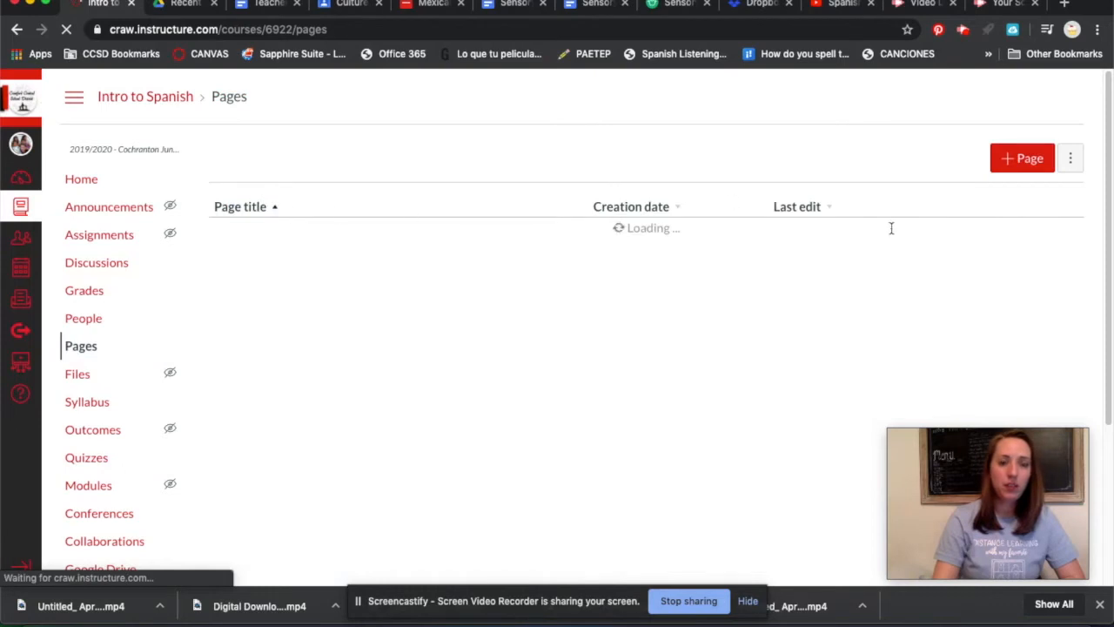
pyautogui.click(1022, 167)
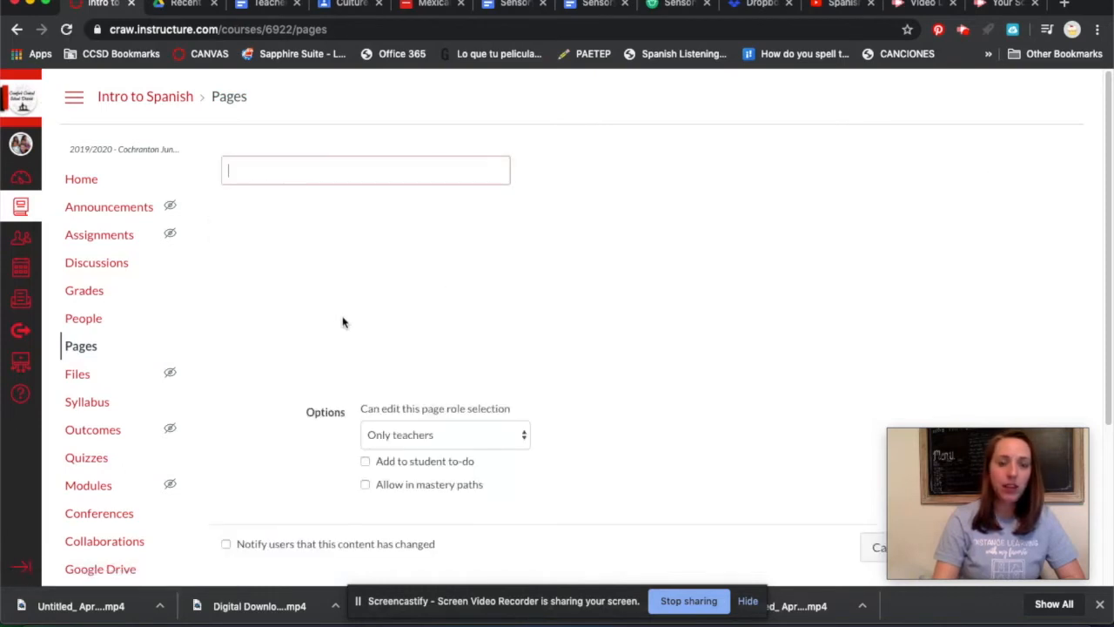
pyautogui.rightClick(254, 174)
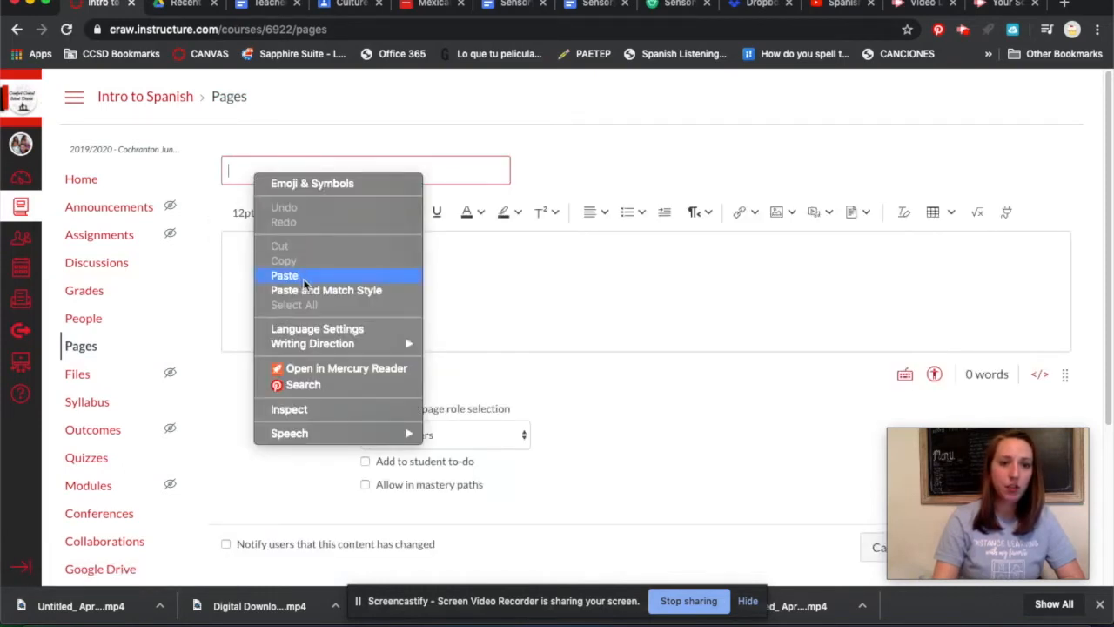
pyautogui.click(287, 275)
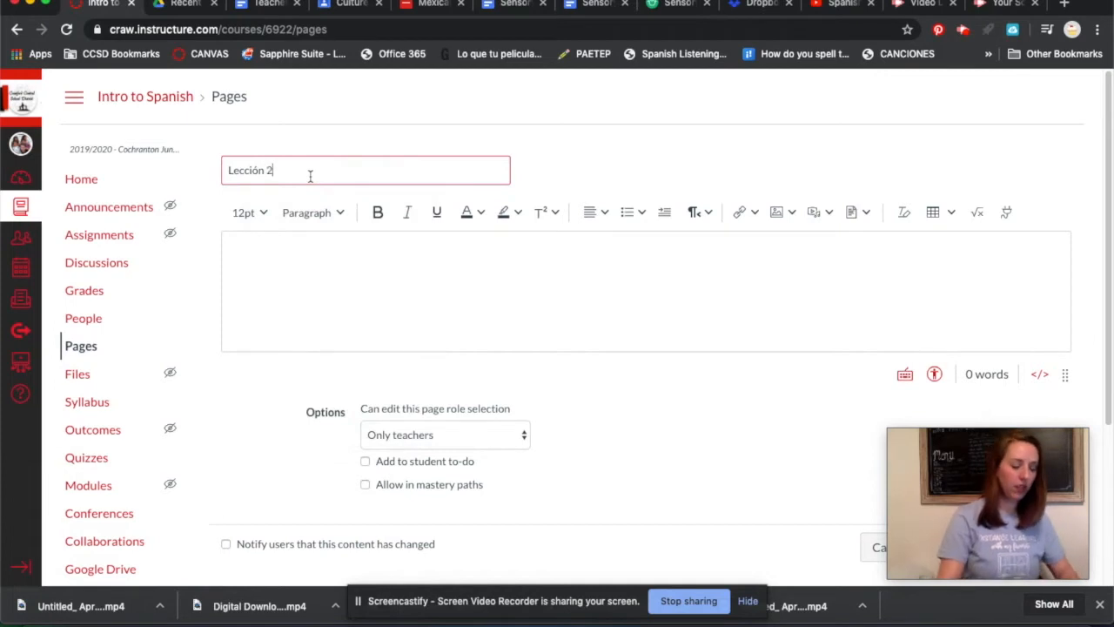
# Enter "The Baby Story" as the first line of the Lección 2 page body.
pyautogui.click(361, 271)
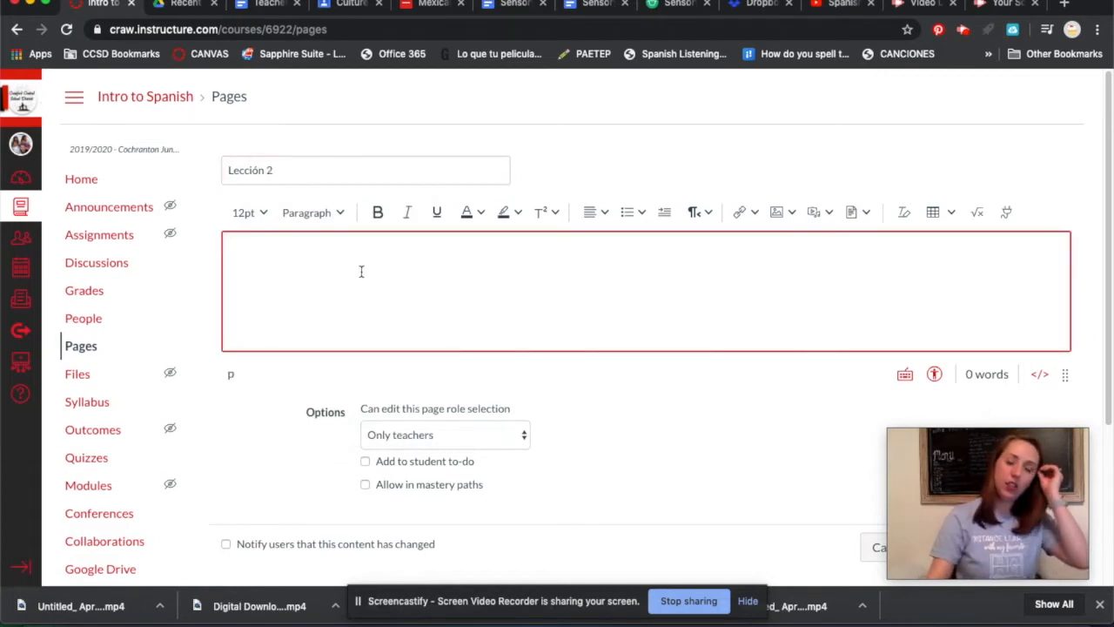
pyautogui.write('The')
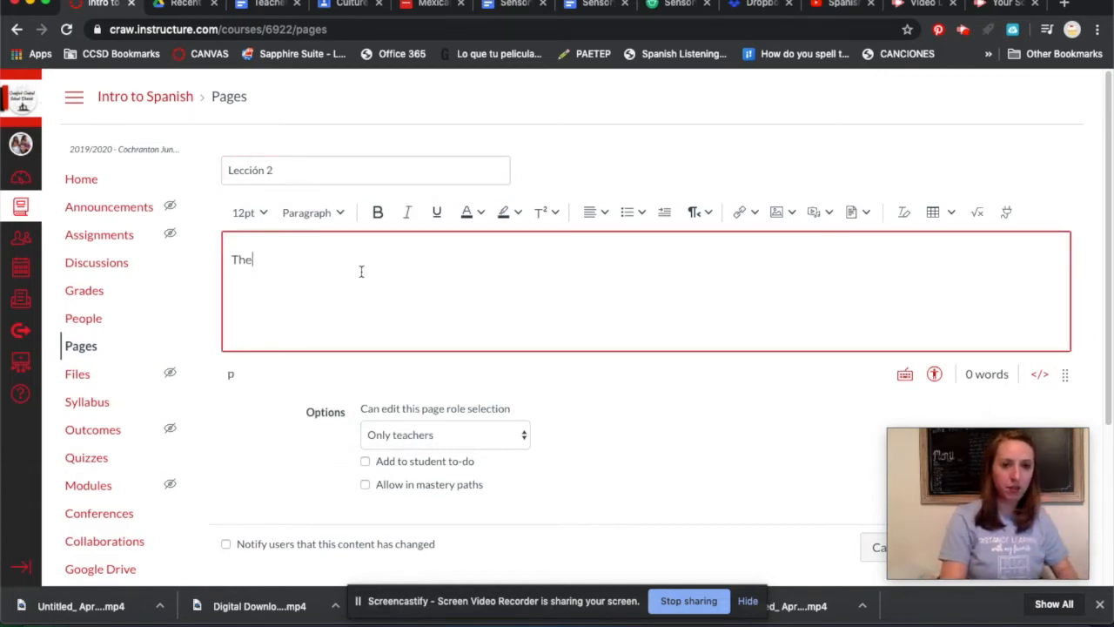
pyautogui.write(' Baby Storyu')
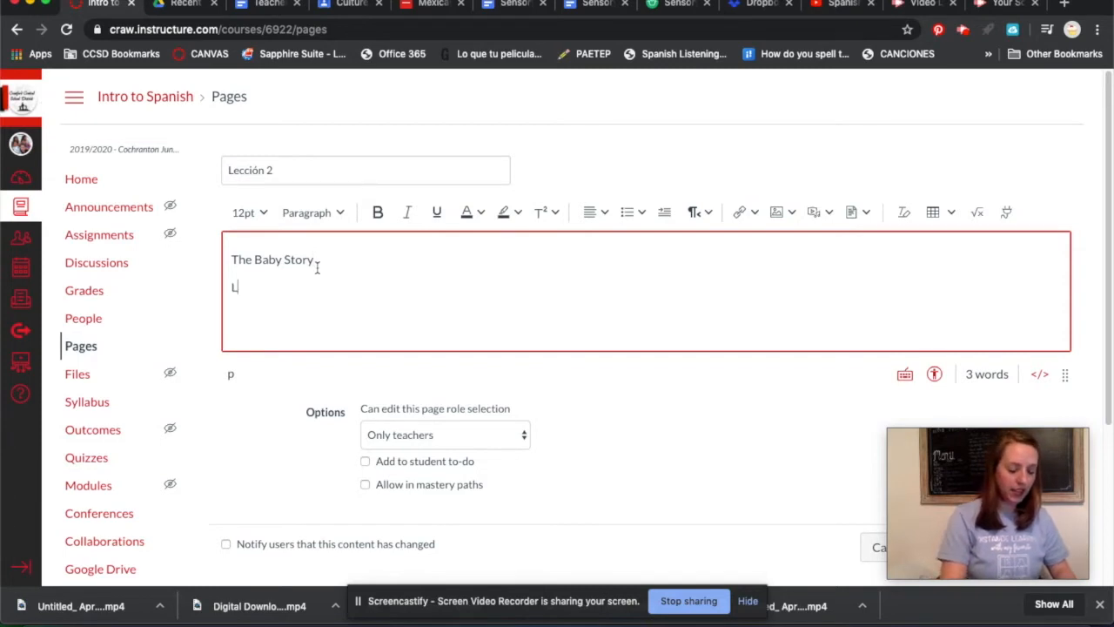
# Add the sentence "Listen to, then read a story about a baby and his mother." below The Baby Story.
pyautogui.write('Liste')
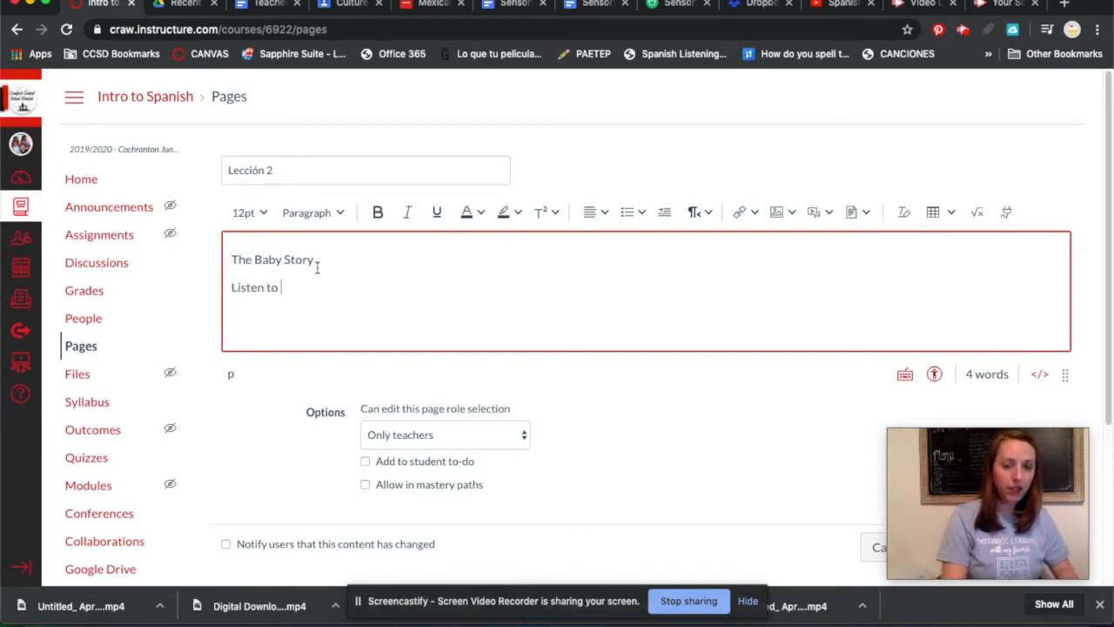
pyautogui.write('n to, then')
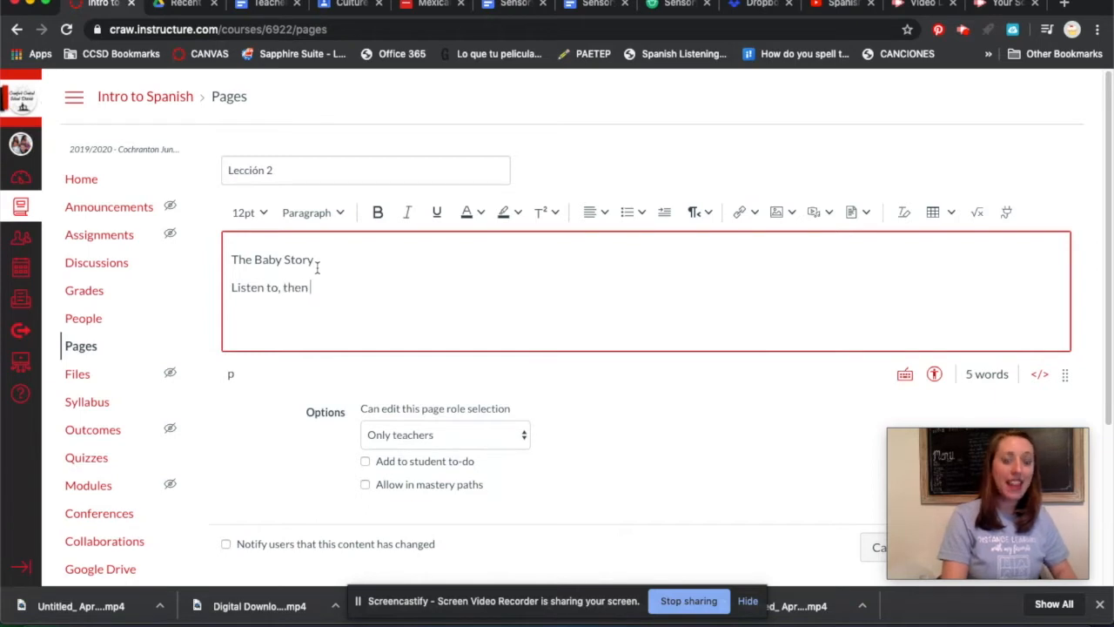
pyautogui.write(' read a story about a baby an')
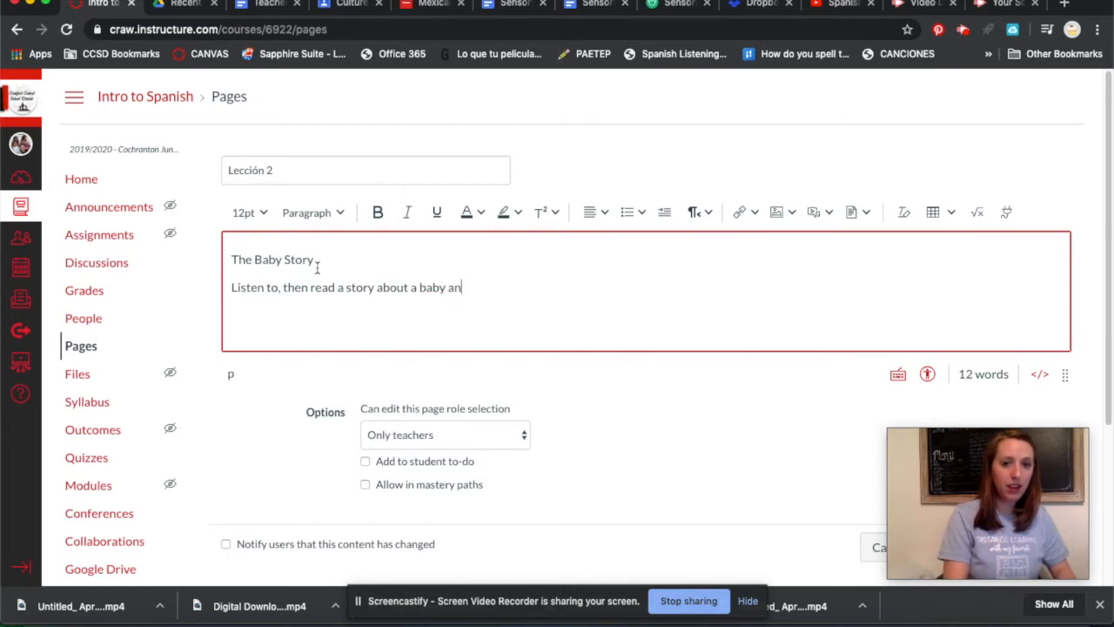
pyautogui.write('d his mother.')
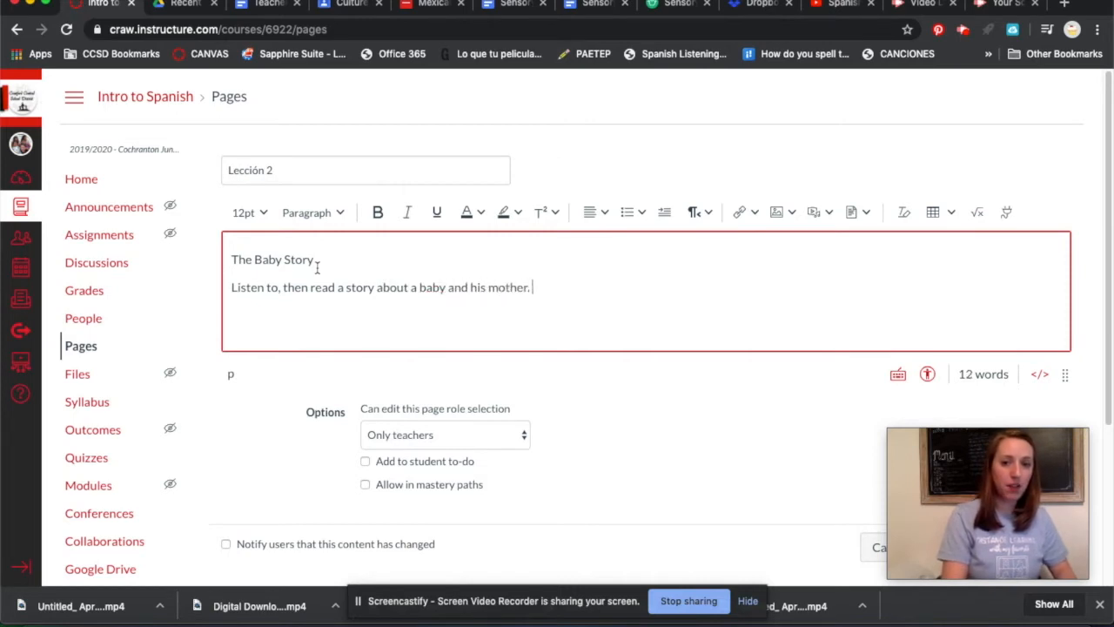
pyautogui.write(' then')
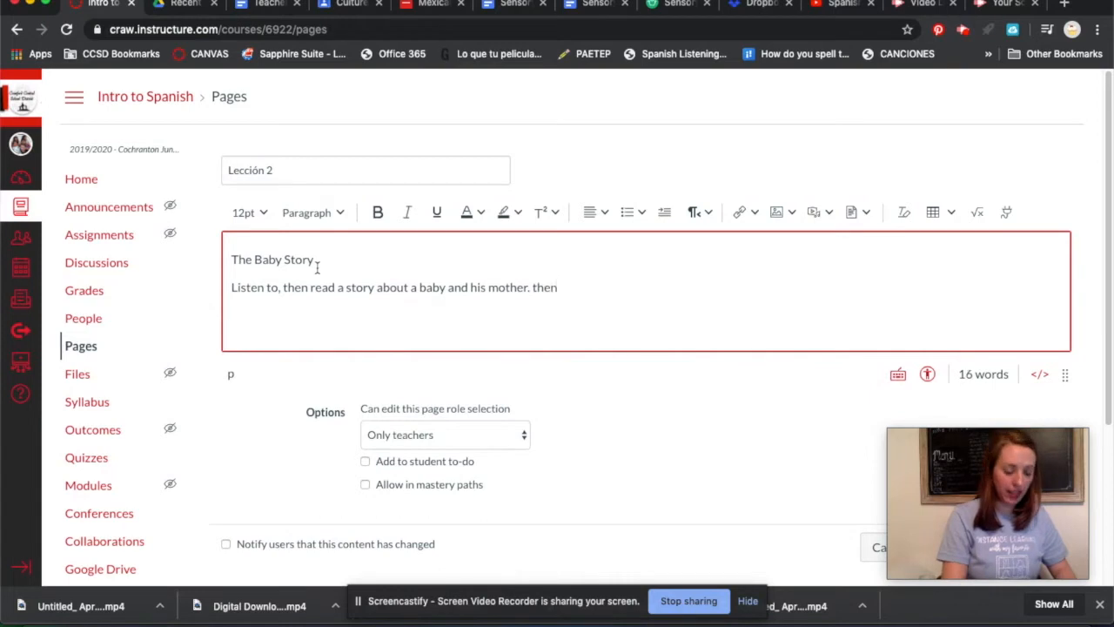
# Continue the paragraph with "Then, respond to the activities." and correct the spelling of "activities".
pyautogui.press('BackSpace')
pyautogui.press('BackSpace')
pyautogui.press('BackSpace')
pyautogui.press('BackSpace')
pyautogui.press('BackSpace')
pyautogui.write('The')
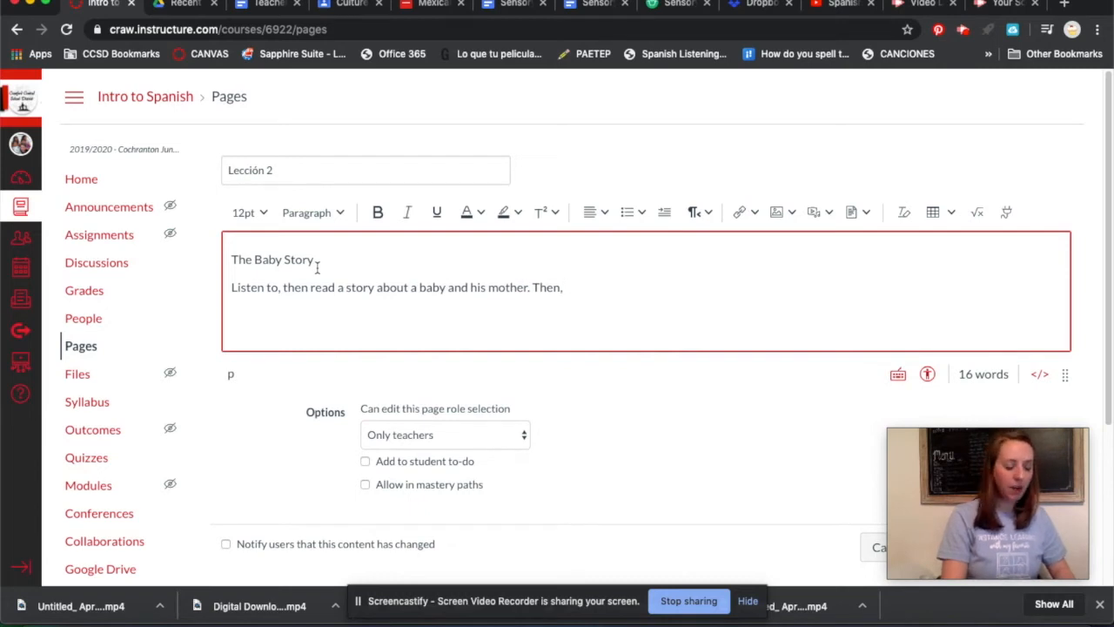
pyautogui.write('n, respond to the actit')
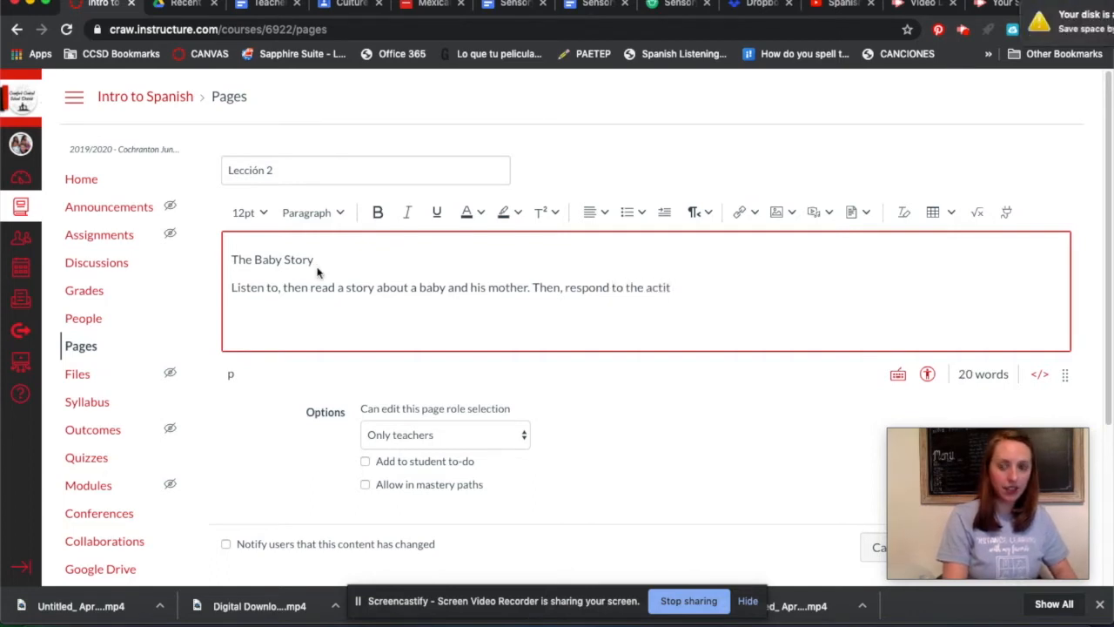
pyautogui.write('ities.')
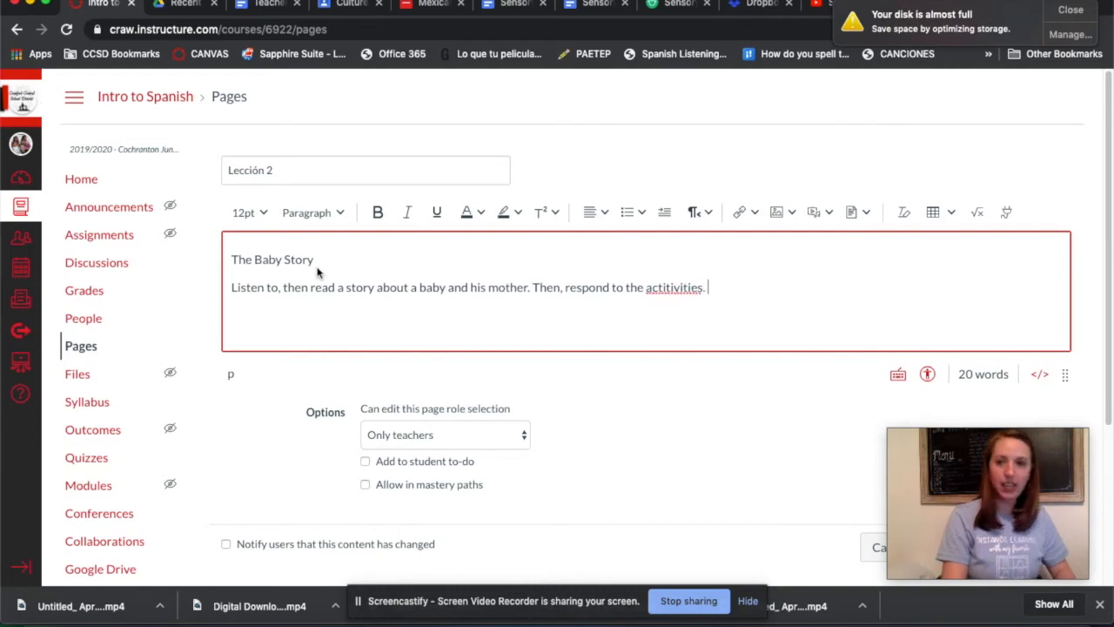
pyautogui.rightClick(673, 288)
pyautogui.click(698, 300)
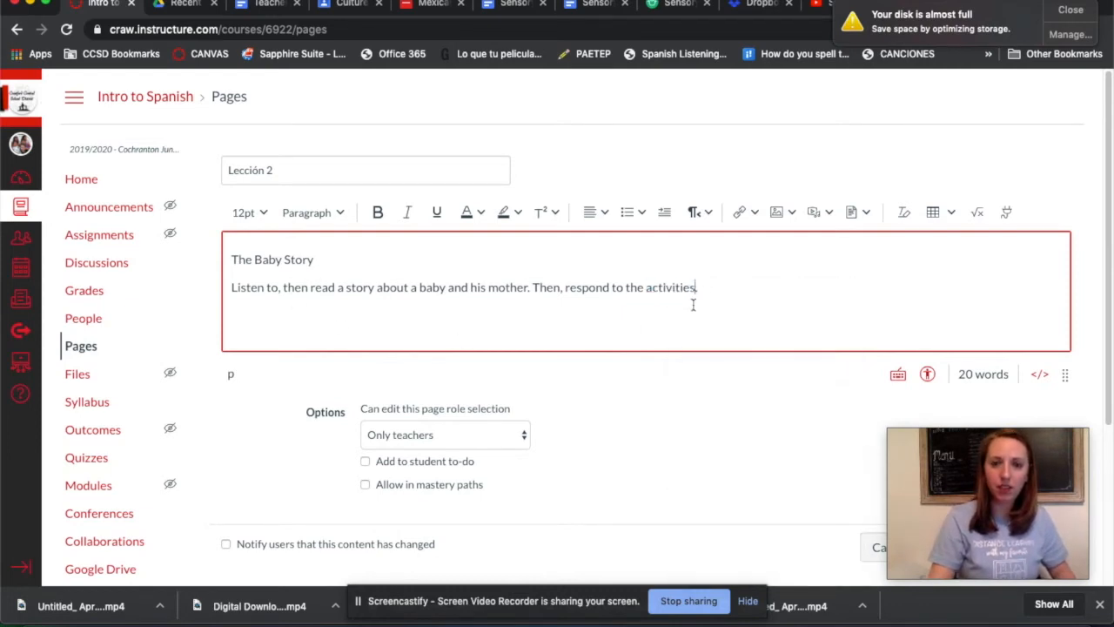
# Save and publish the Lección 2 page, and return to the course's Pages section.
pyautogui.scroll(-2, 579, 296)
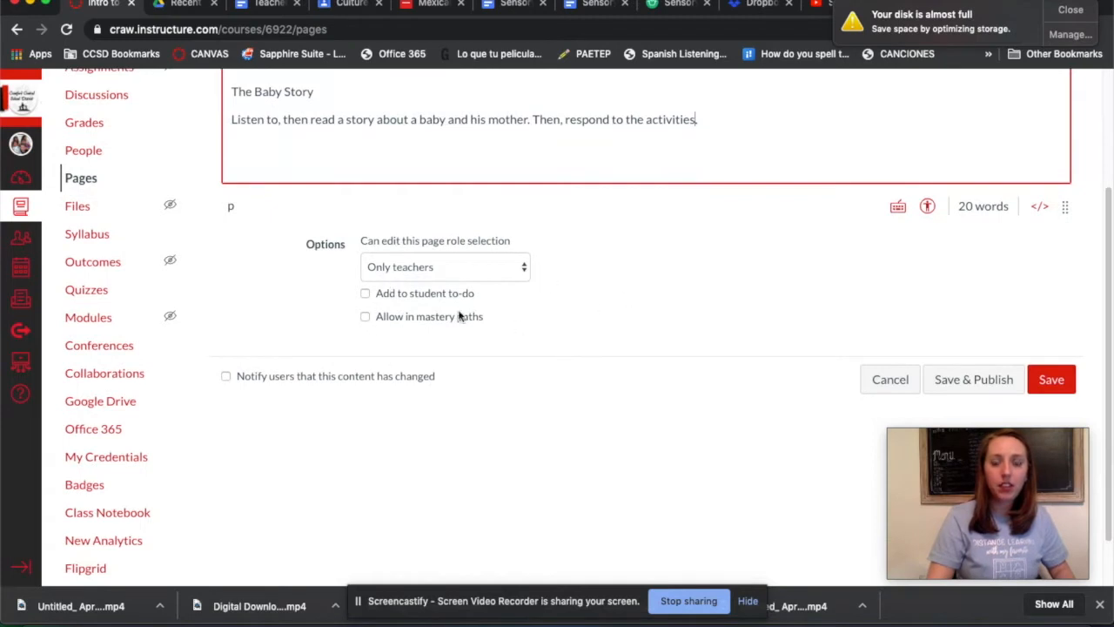
pyautogui.click(1001, 384)
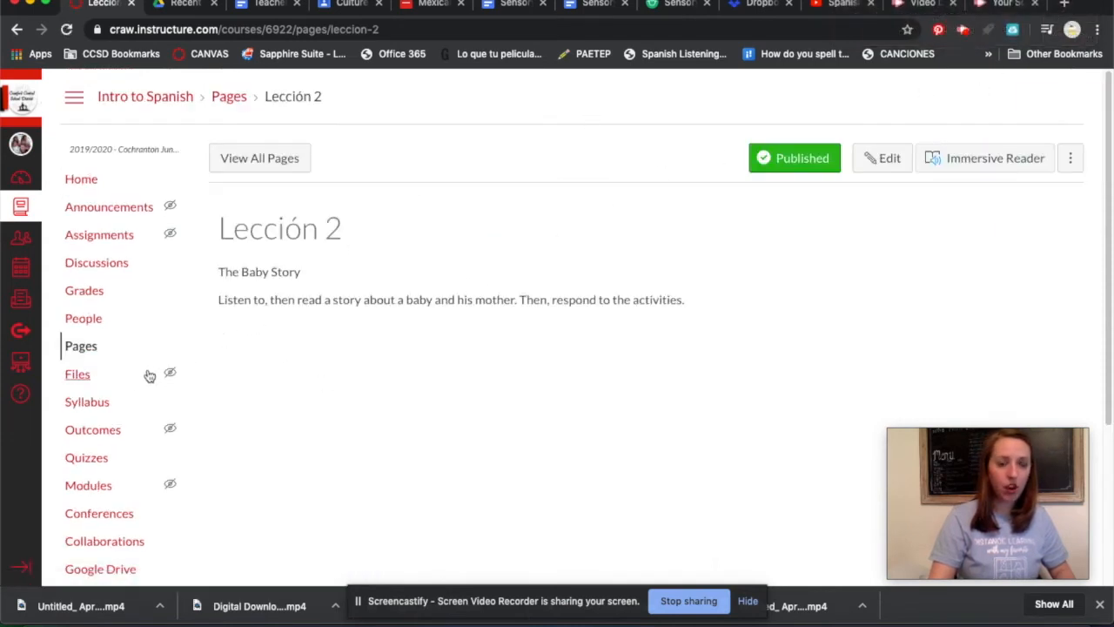
pyautogui.click(81, 347)
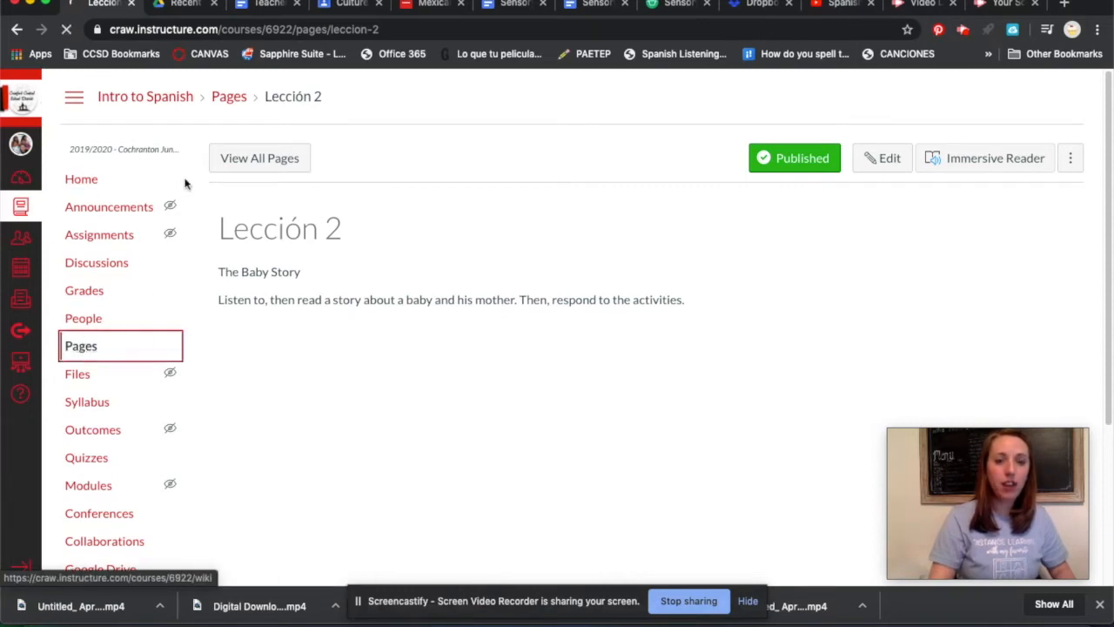
# Open the Home Page from the list of all course pages for editing.
pyautogui.click(260, 160)
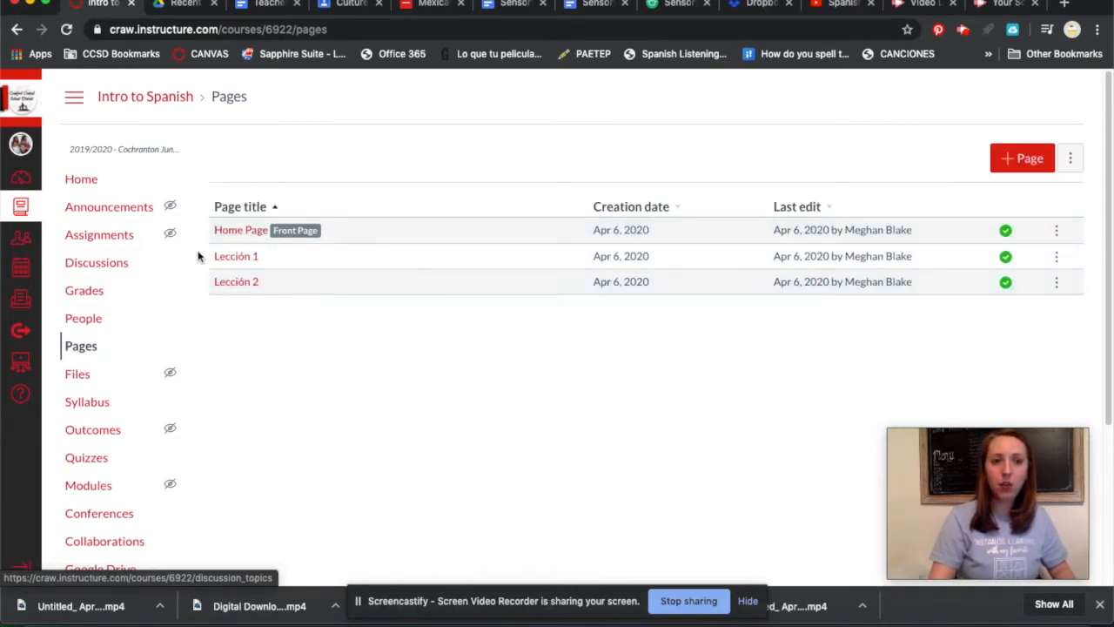
pyautogui.click(232, 231)
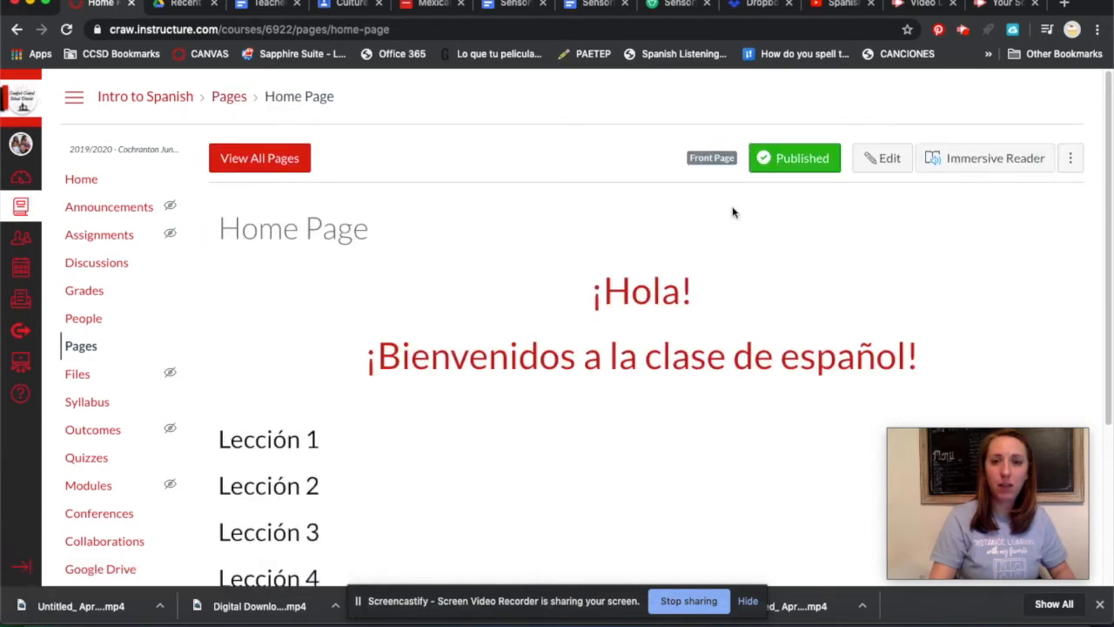
pyautogui.click(884, 165)
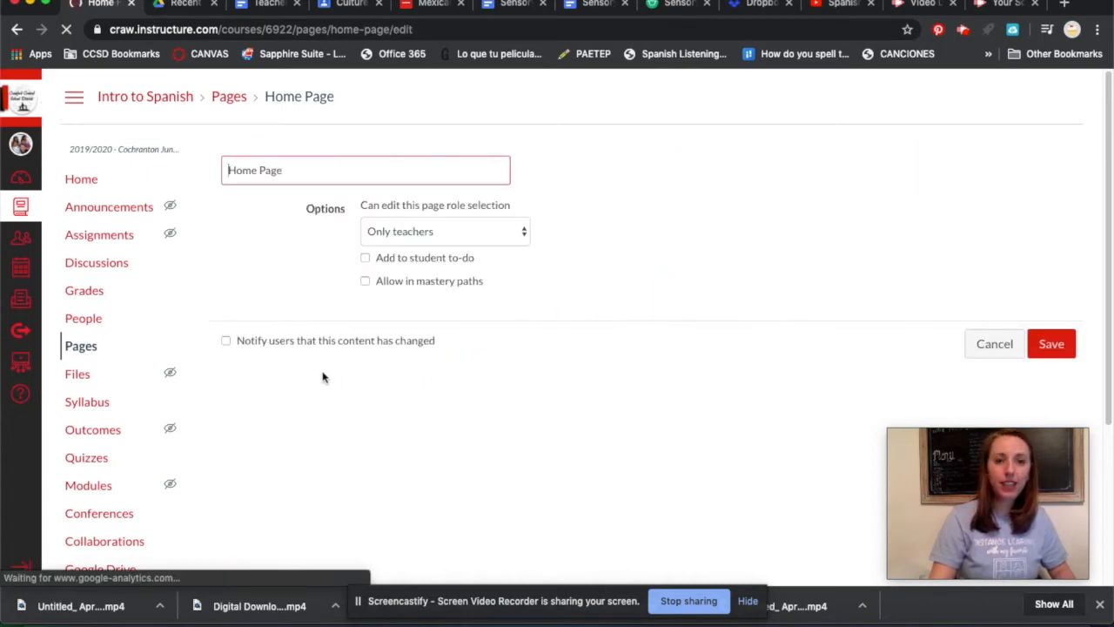
# Link the "Lección 1" text on the Home Page to the course page Lección 1.
pyautogui.scroll(-3, 316, 325)
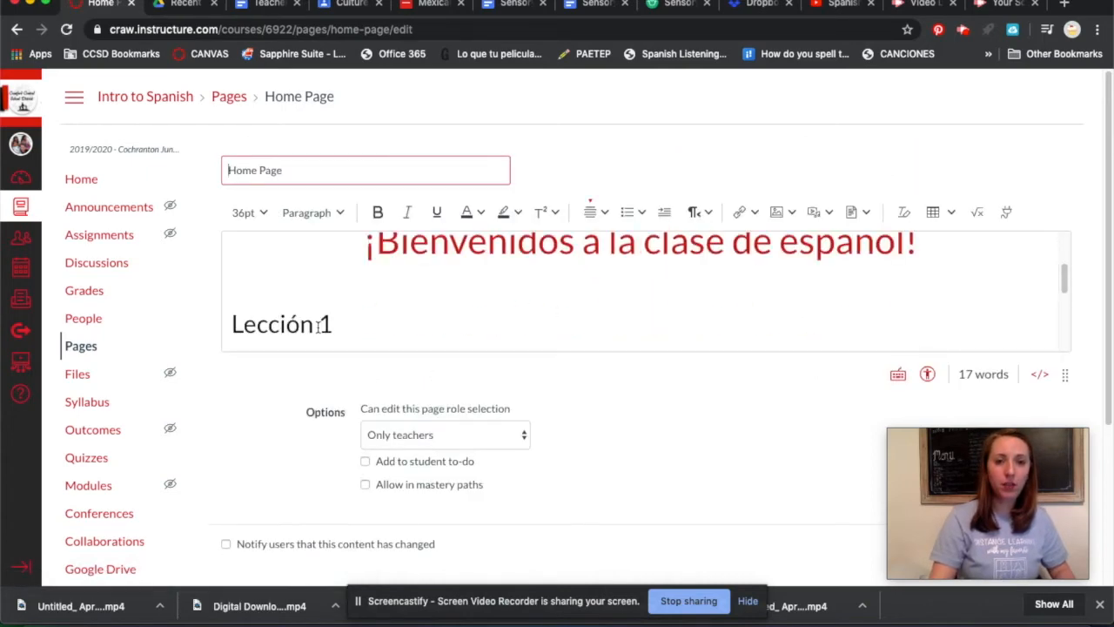
pyautogui.moveTo(345, 327); pyautogui.dragTo(244, 303)
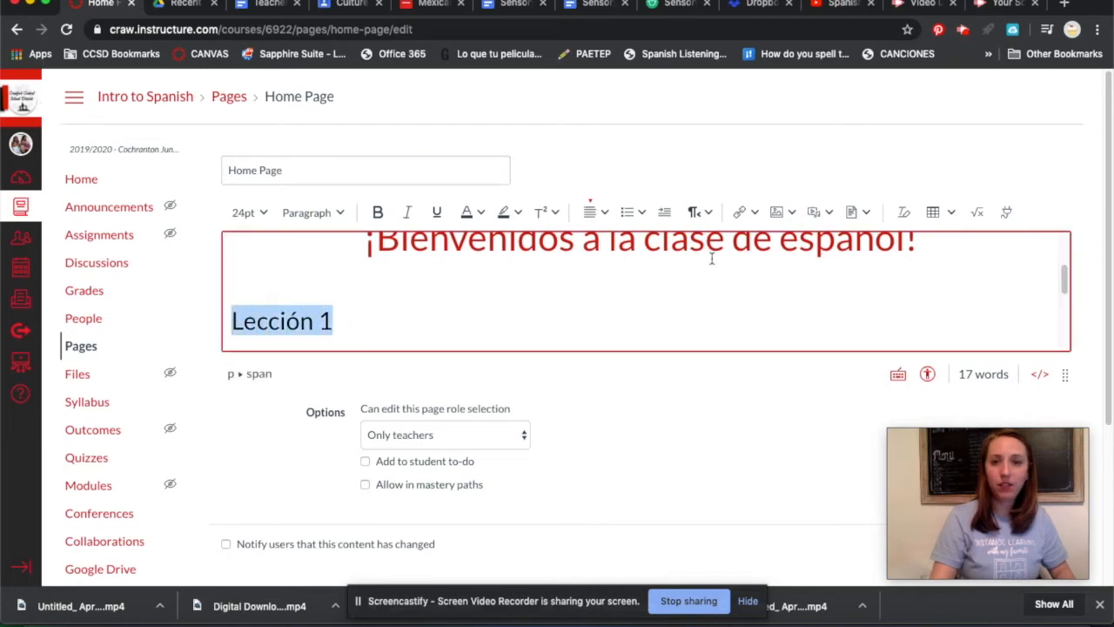
pyautogui.click(754, 215)
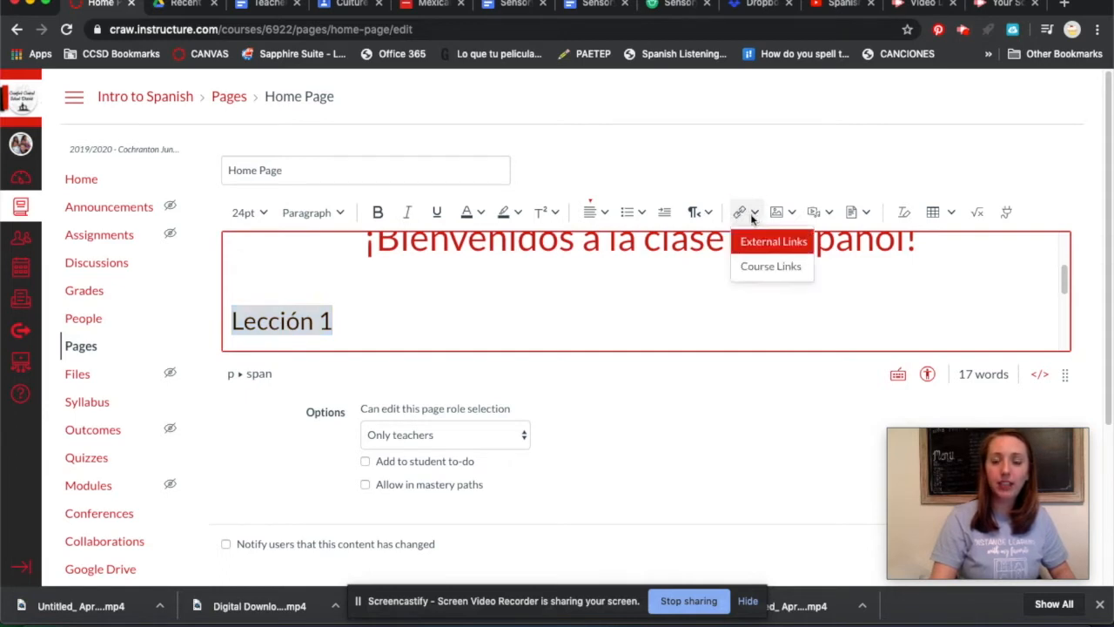
pyautogui.click(776, 272)
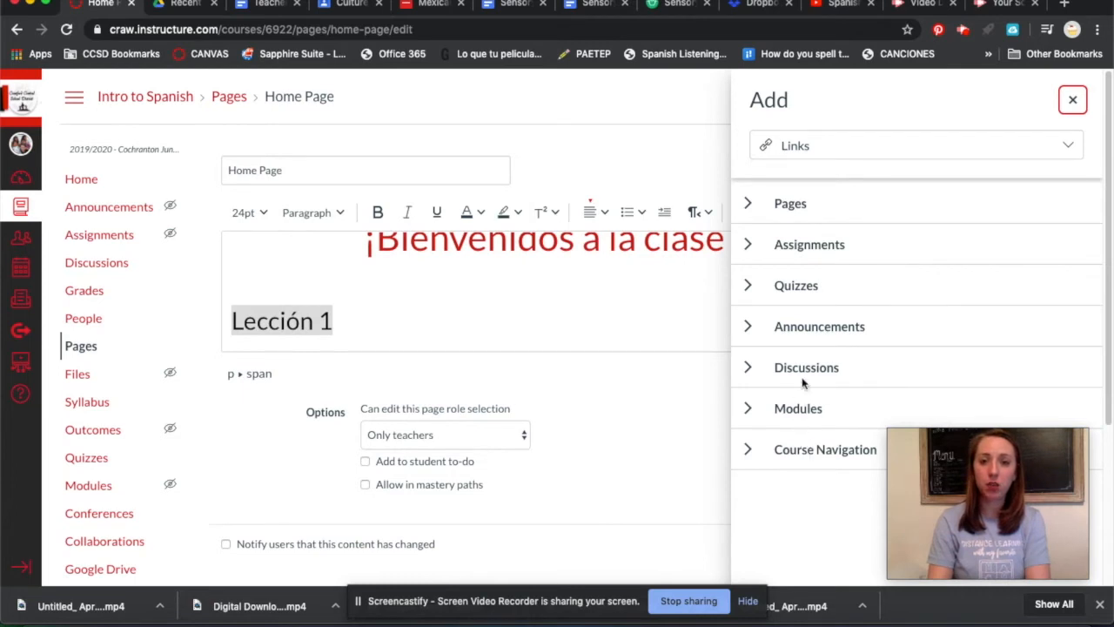
pyautogui.click(748, 206)
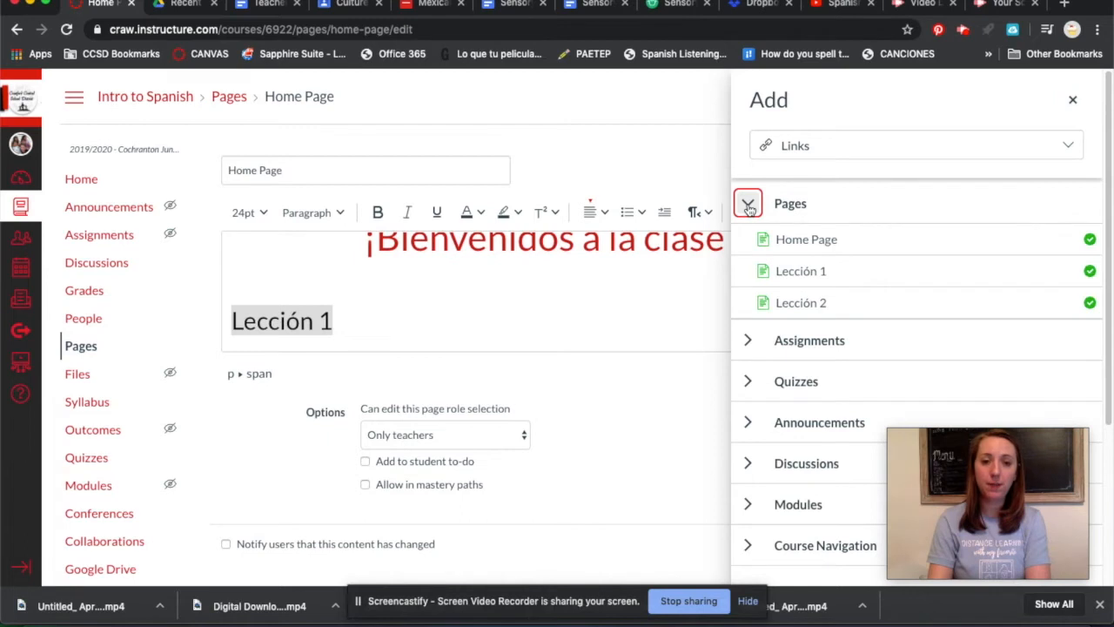
pyautogui.click(798, 273)
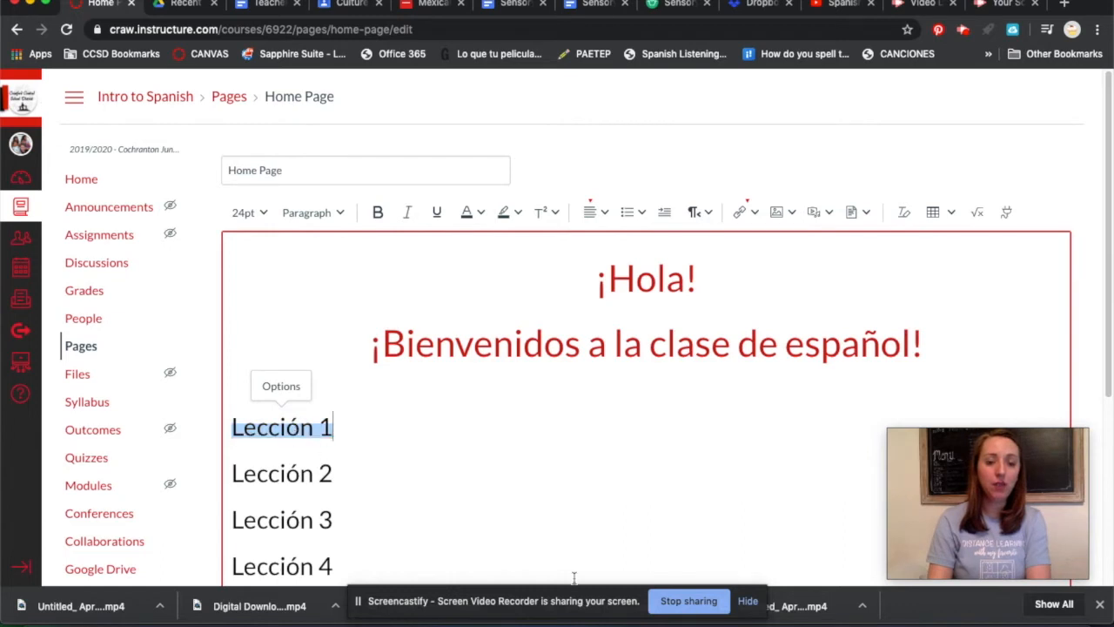
# Link the "Lección 2" text on the Home Page to the course page Lección 2.
pyautogui.scroll(-1, 566, 549)
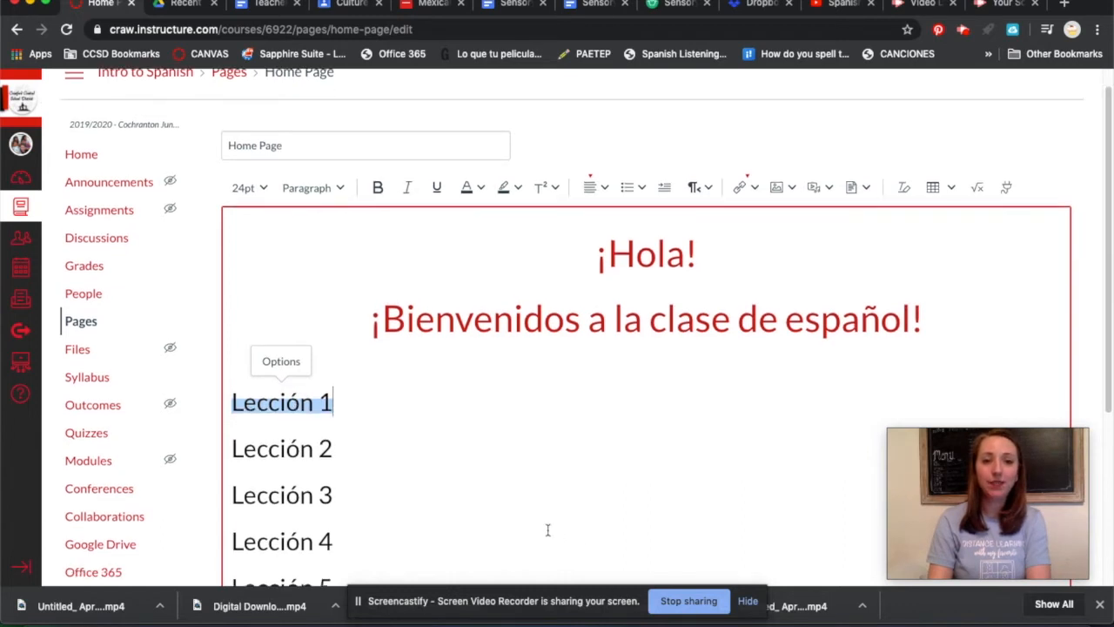
pyautogui.click(336, 448)
pyautogui.moveTo(336, 448); pyautogui.dragTo(228, 450)
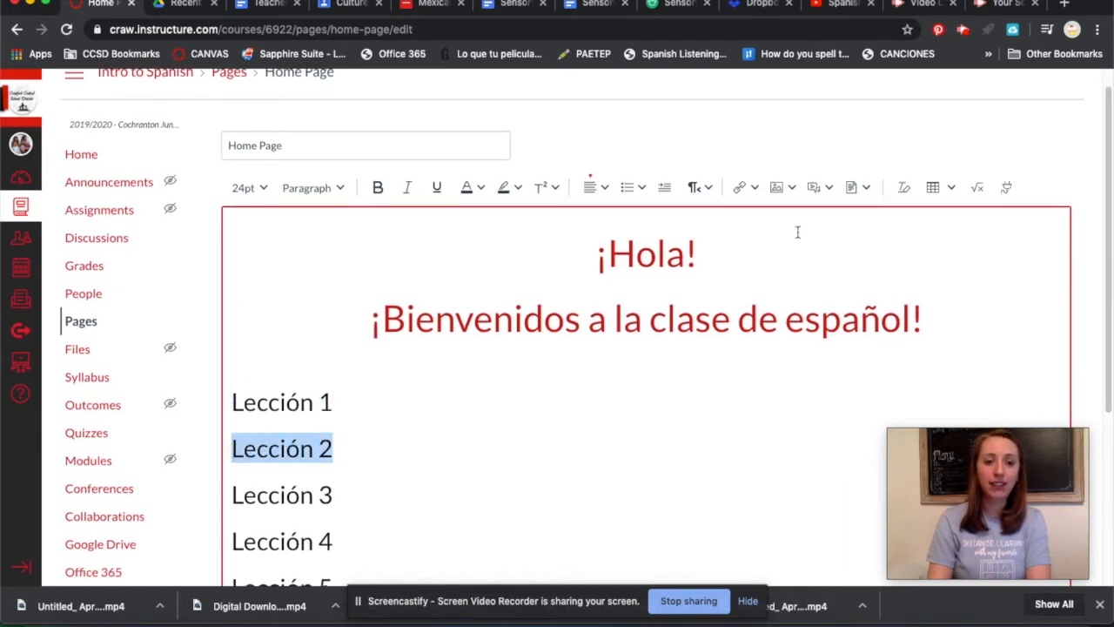
pyautogui.click(738, 189)
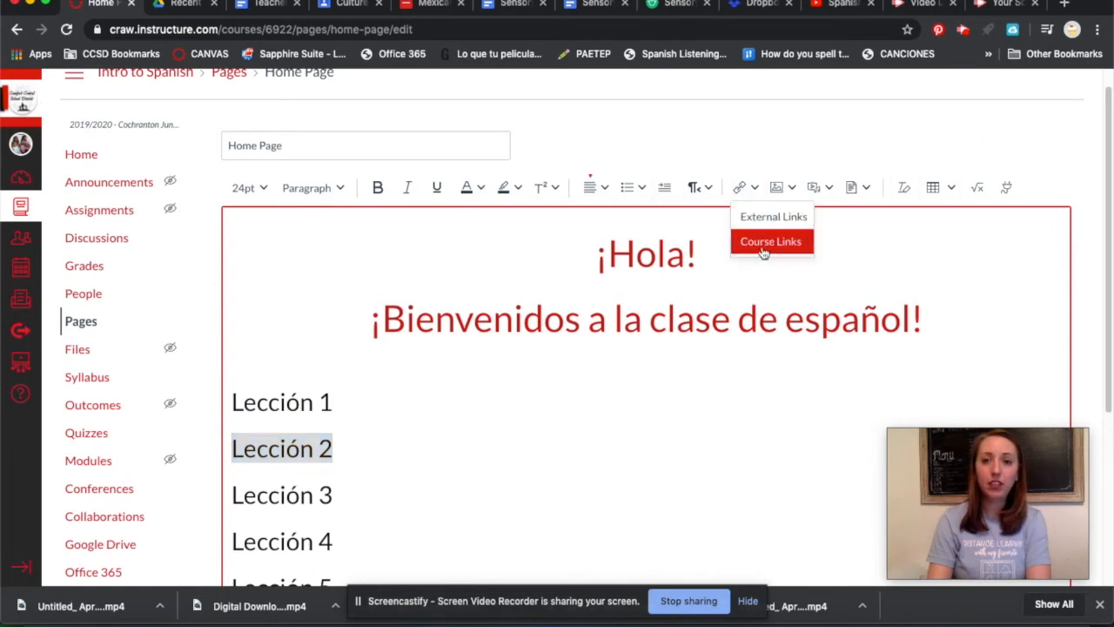
pyautogui.click(763, 244)
pyautogui.click(746, 205)
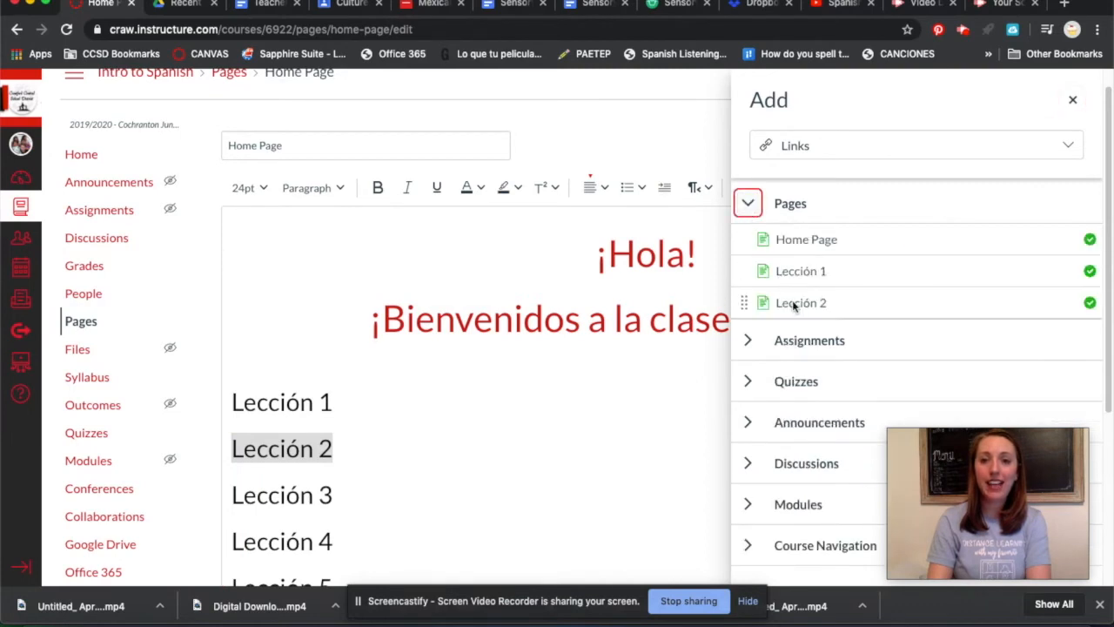
pyautogui.click(794, 303)
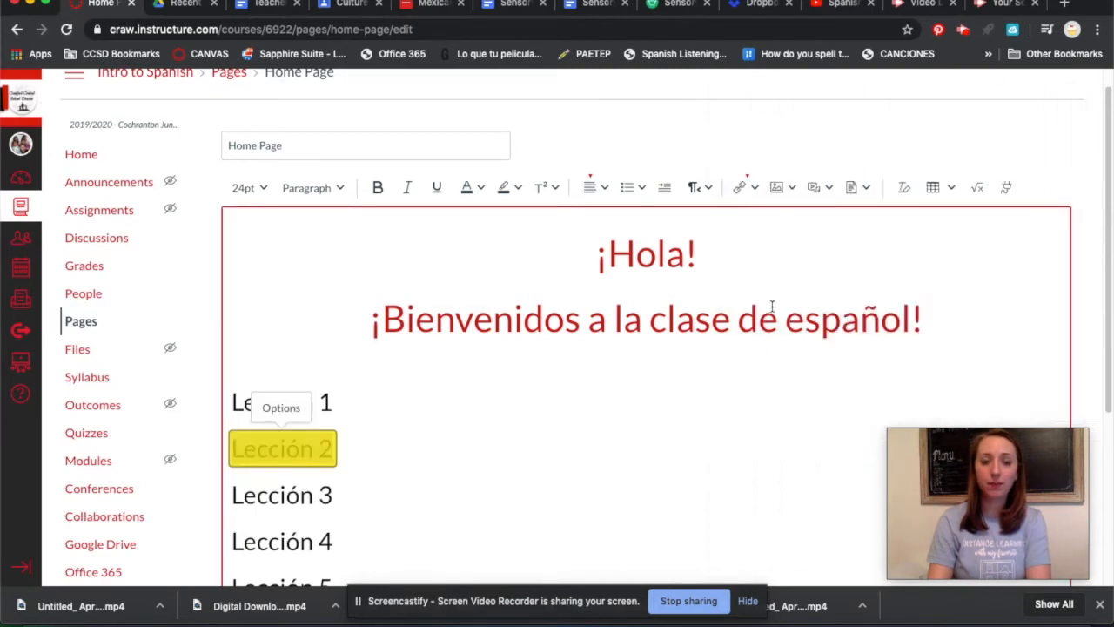
# Save the Home Page with the option to add it to the student to-do turned off.
pyautogui.scroll(-3, 951, 384)
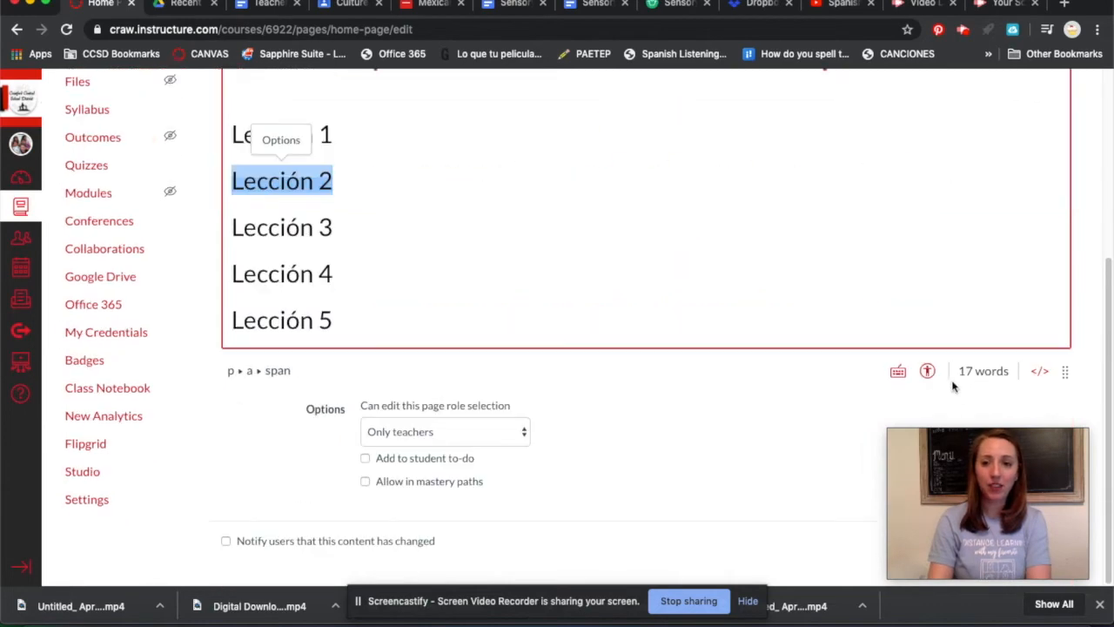
pyautogui.click(709, 449)
pyautogui.moveTo(927, 468); pyautogui.dragTo(745, 460)
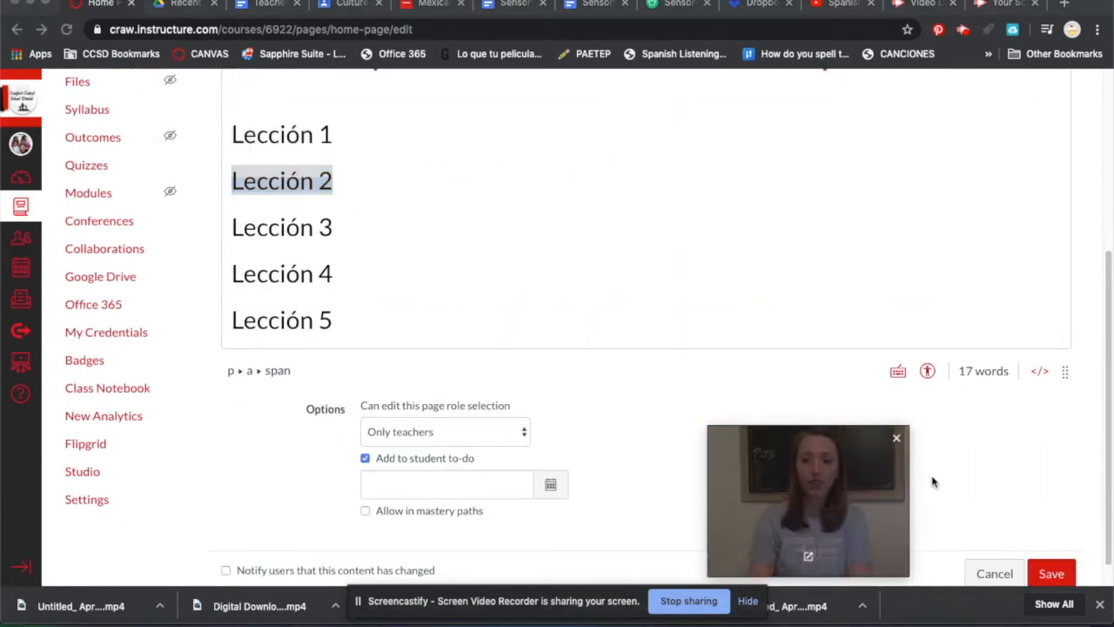
pyautogui.click(1052, 575)
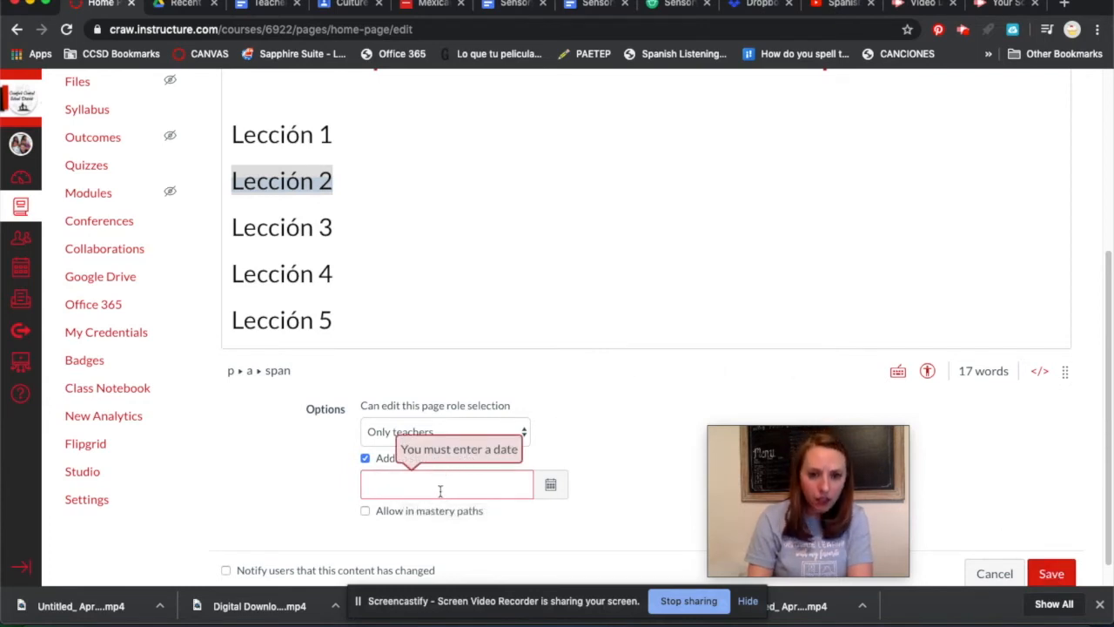
pyautogui.click(365, 458)
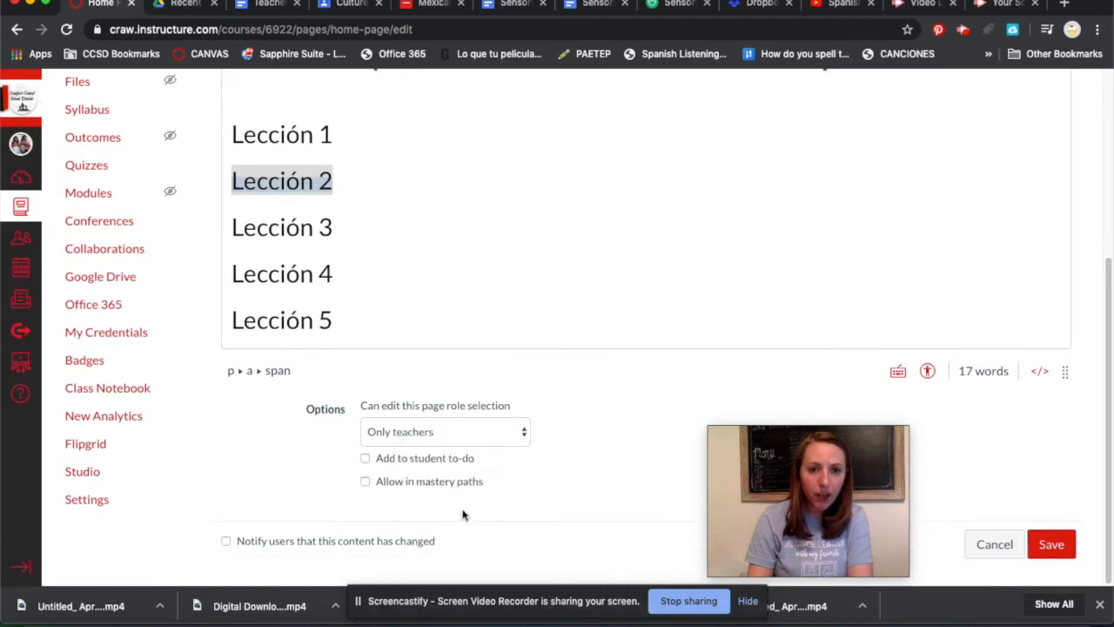
pyautogui.click(1052, 544)
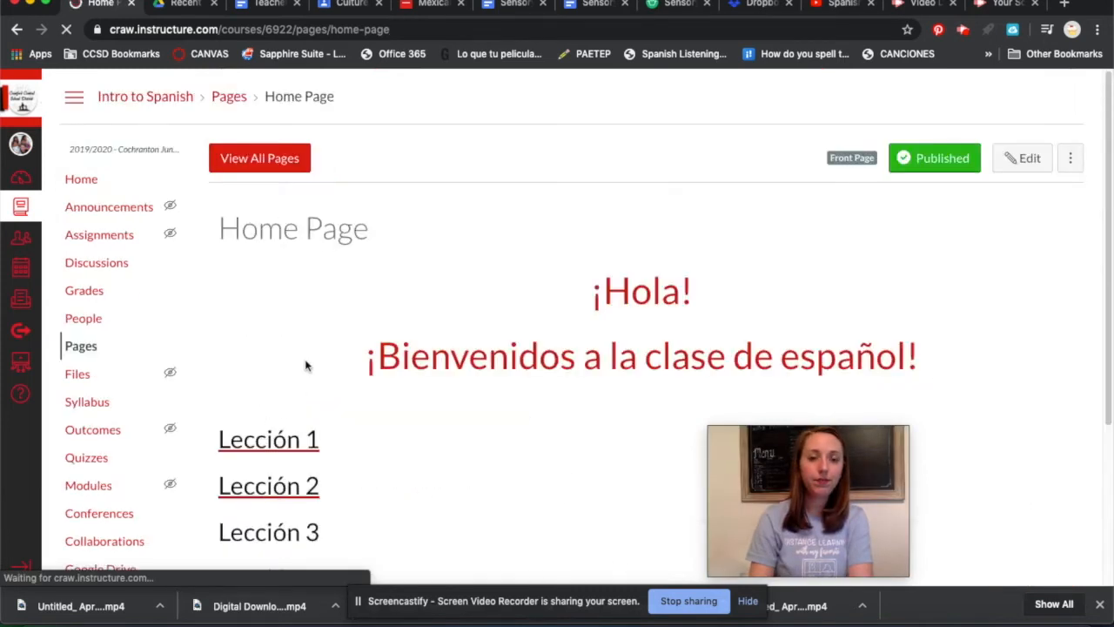
# Test the Lección 1 and Lección 2 links on the Home Page and check the lesson list on the course home.
pyautogui.click(270, 444)
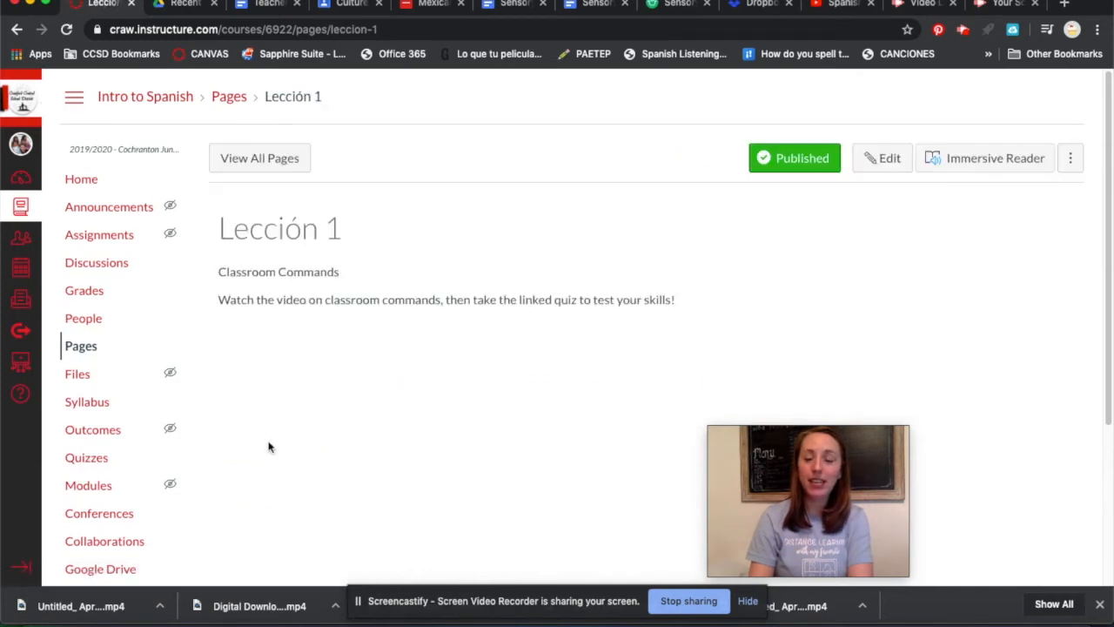
pyautogui.click(16, 30)
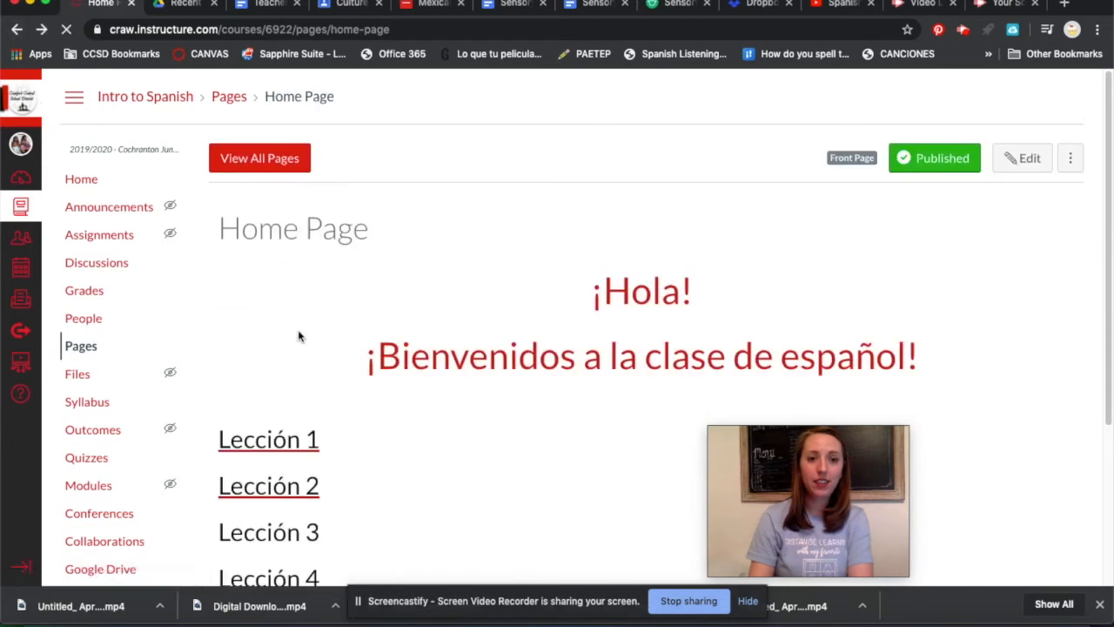
pyautogui.click(294, 491)
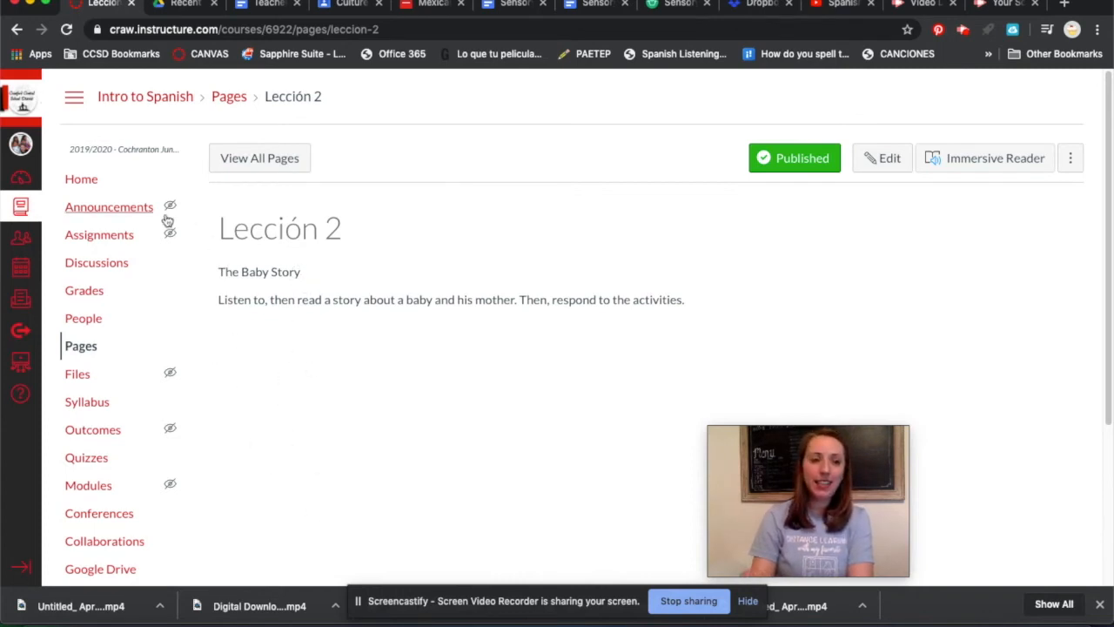
pyautogui.click(82, 179)
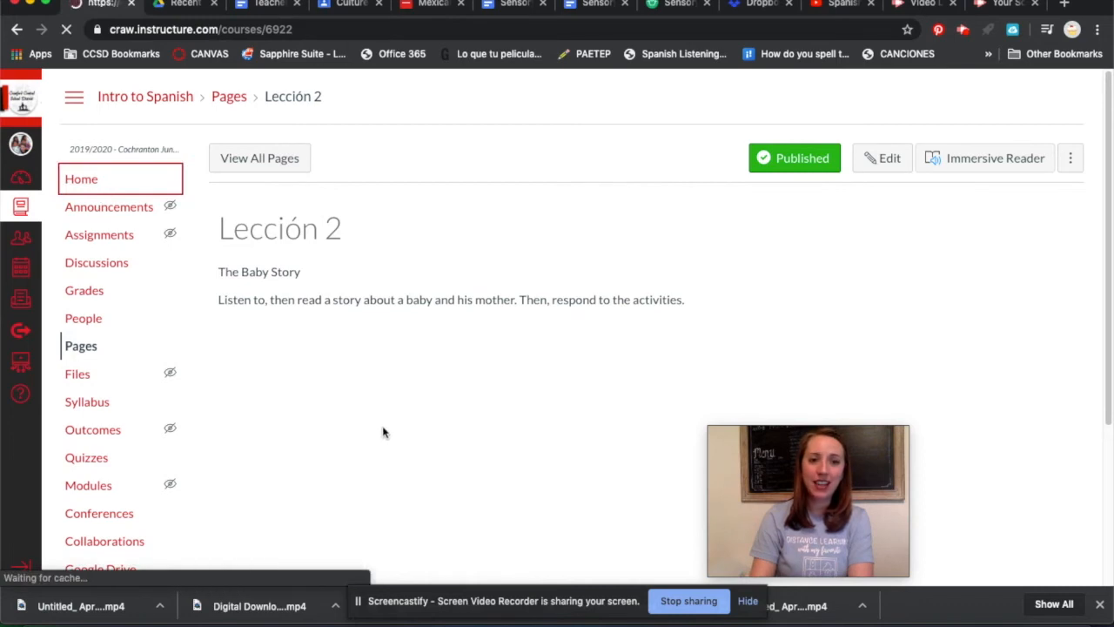
pyautogui.scroll(-3, 618, 393)
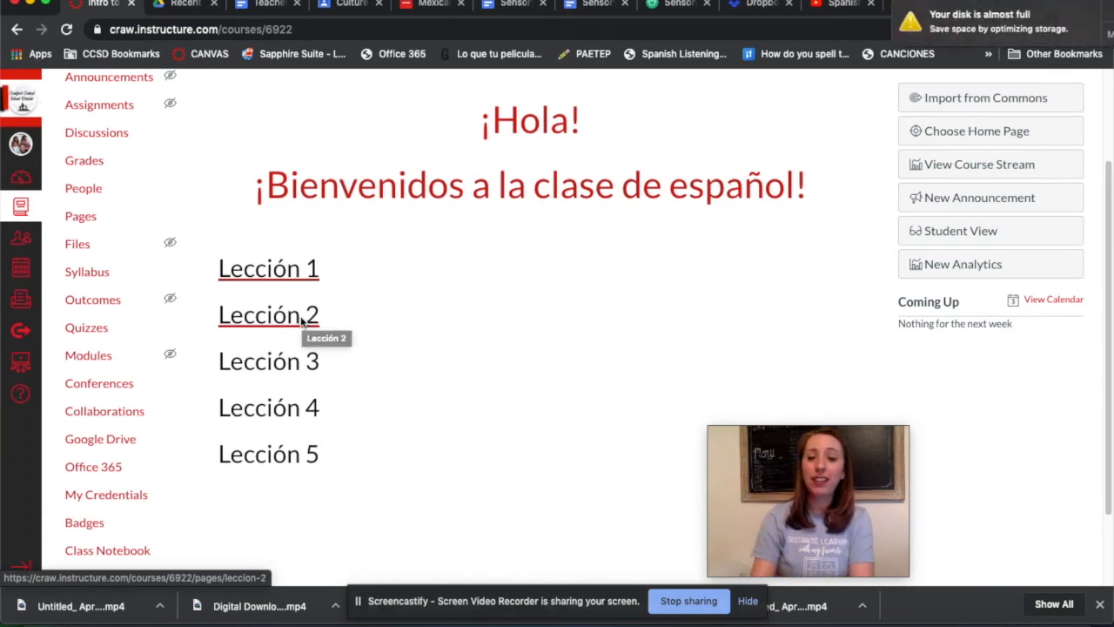
pyautogui.click(1078, 11)
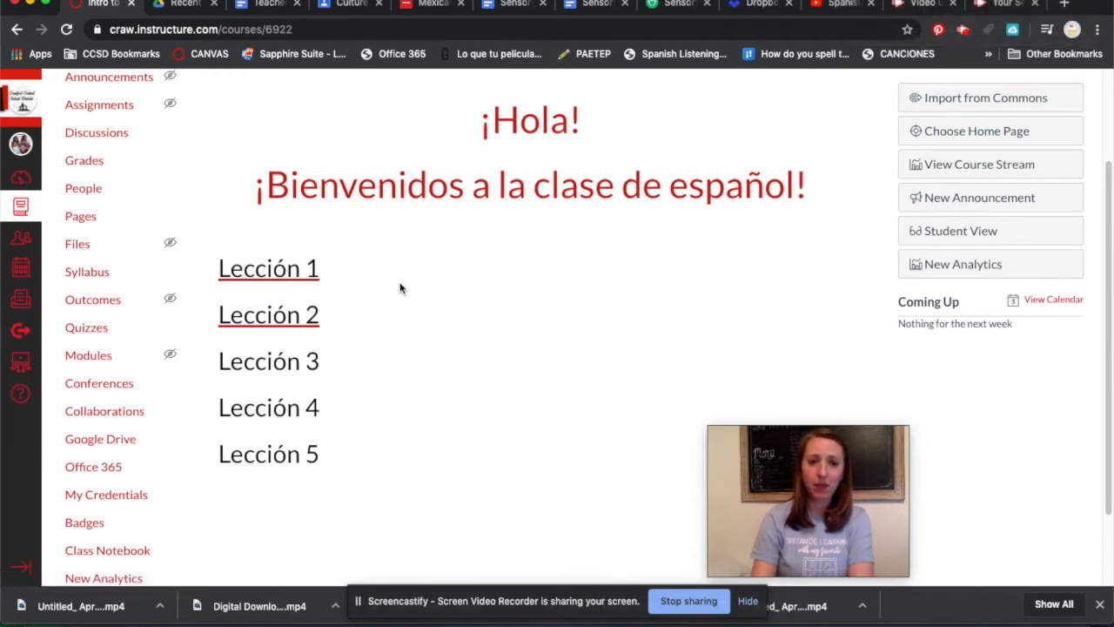
pyautogui.scroll(2, 405, 291)
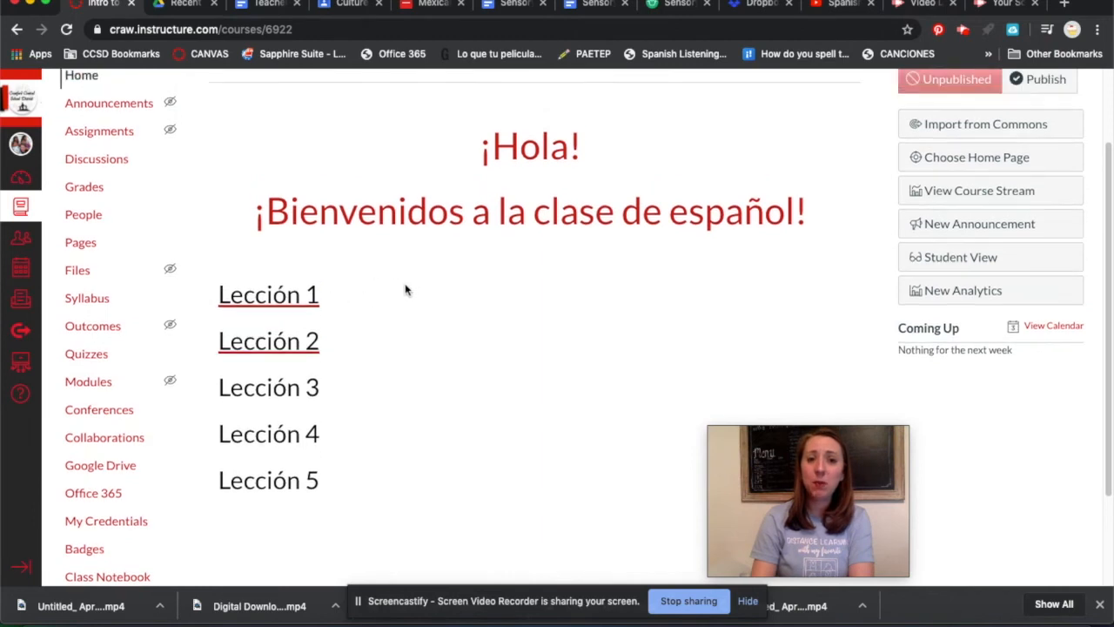
# Create a new course page titled "Lección 3" with an empty body, and save and publish it.
pyautogui.click(87, 274)
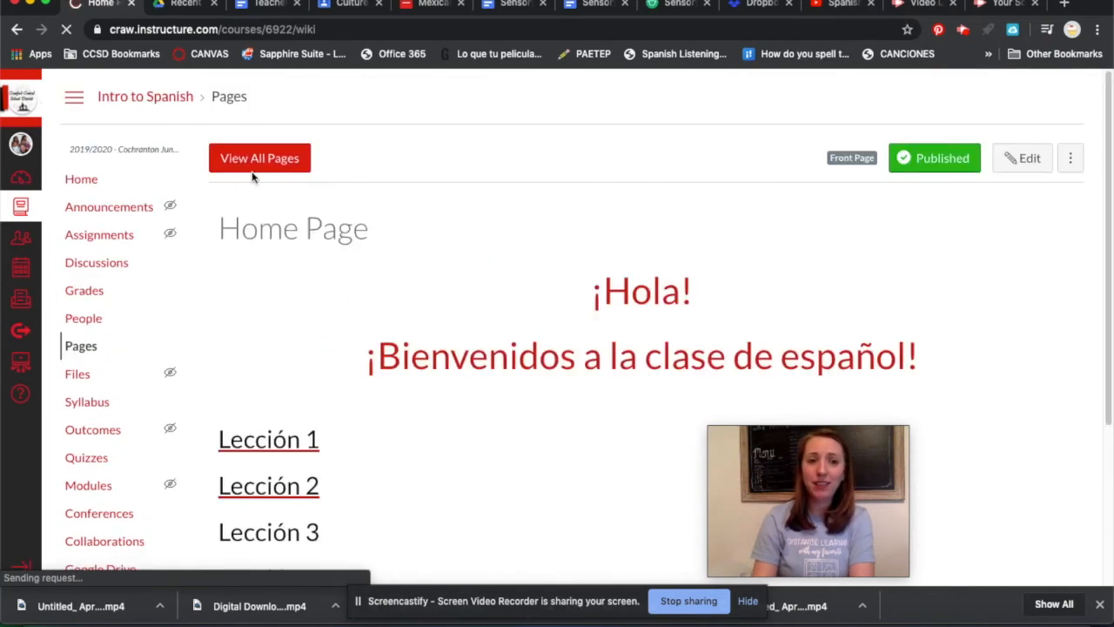
pyautogui.click(261, 160)
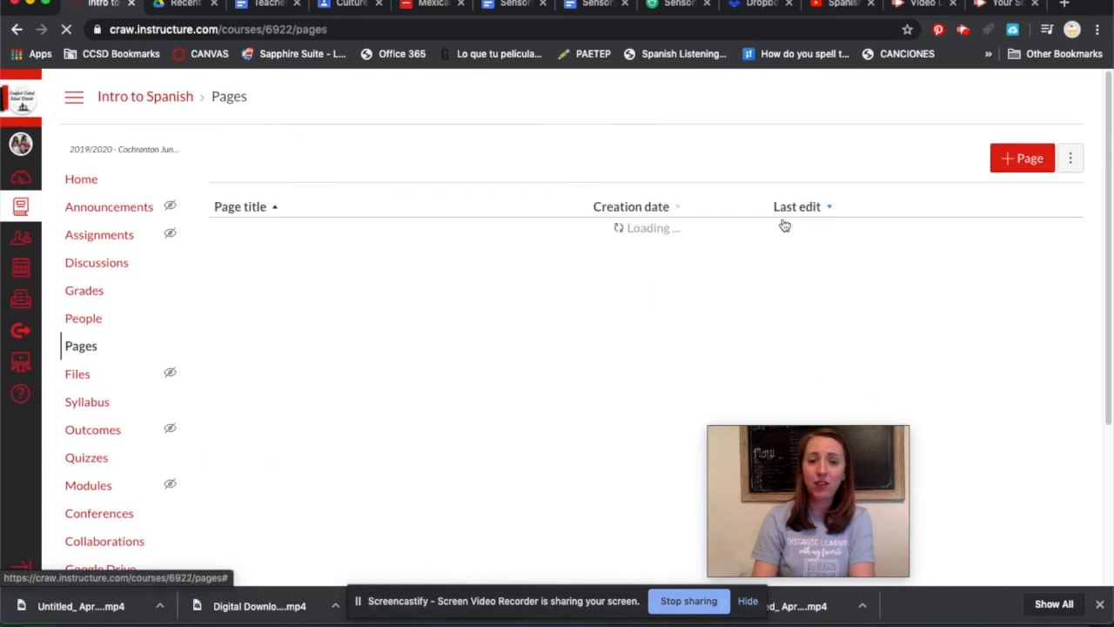
pyautogui.click(1016, 165)
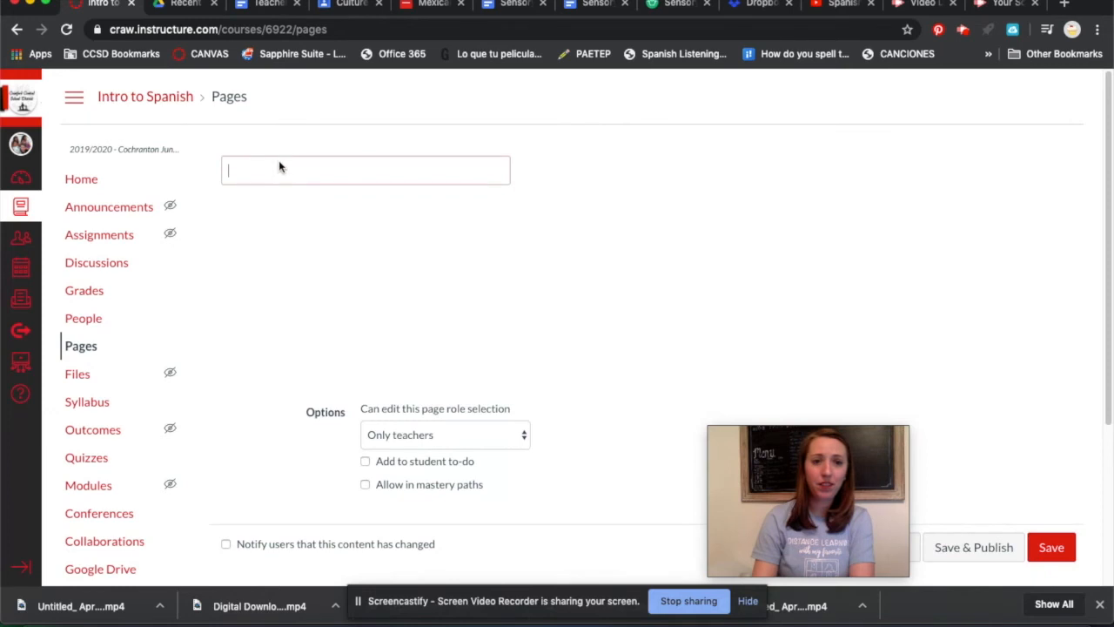
pyautogui.rightClick(281, 167)
pyautogui.click(325, 285)
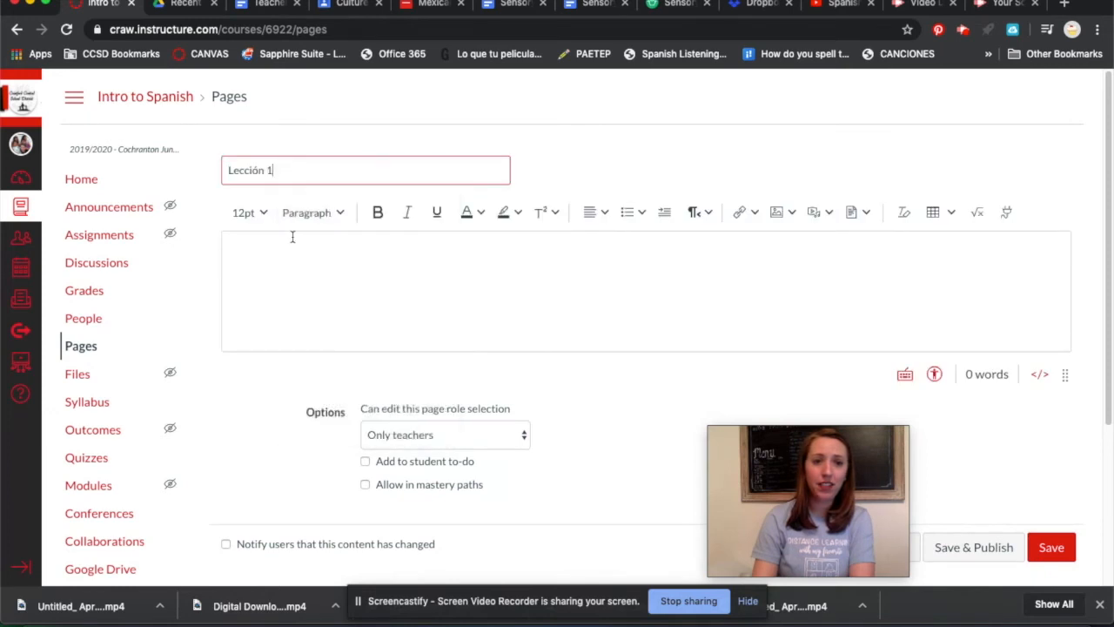
pyautogui.press('BackSpace')
pyautogui.write('3')
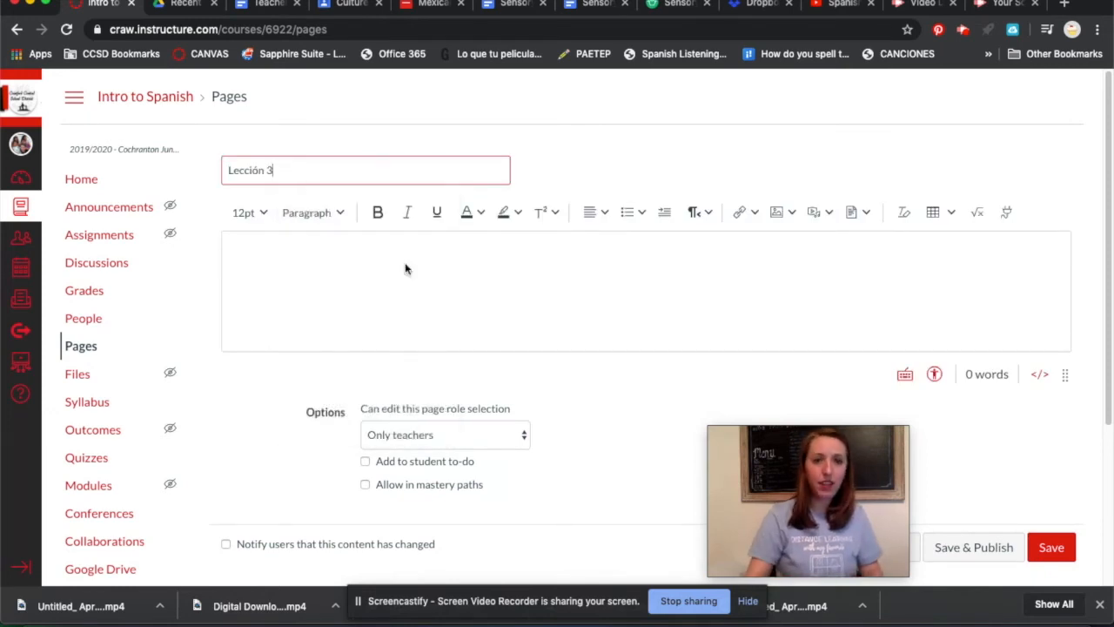
pyautogui.click(1005, 546)
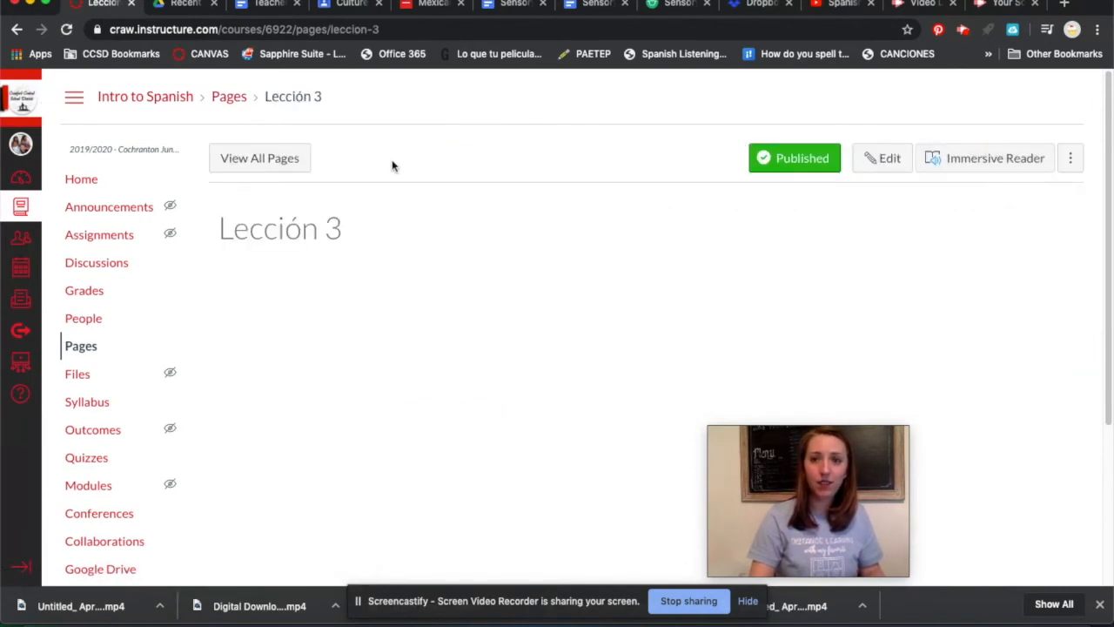
# Create a new course page titled "Lección 4" with the body text "El chico que no tiene ojos", and save it without publishing.
pyautogui.click(253, 165)
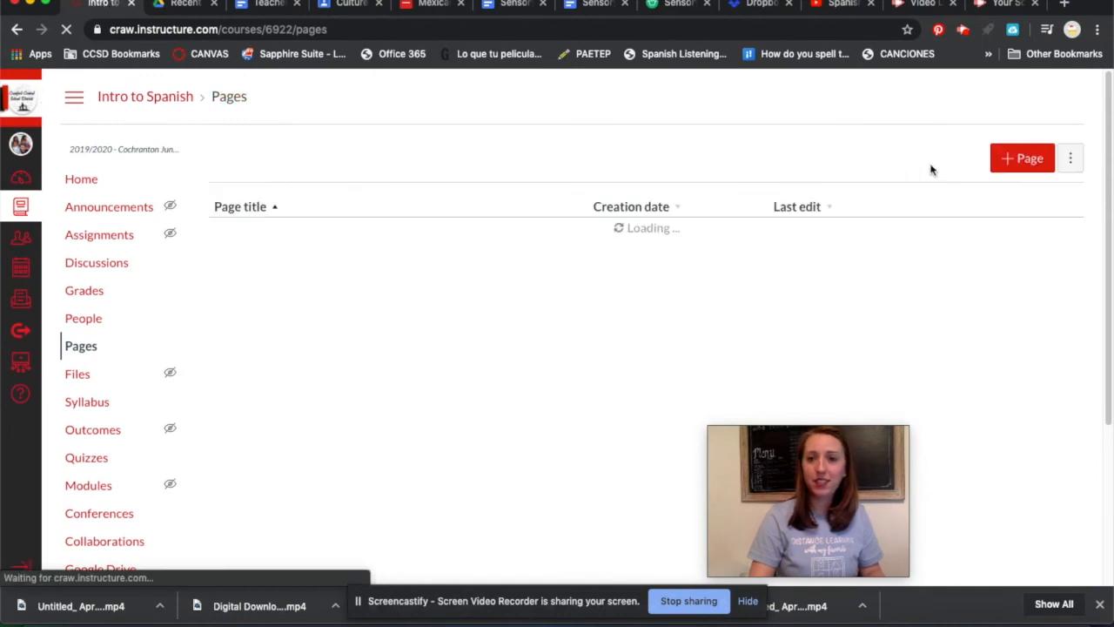
pyautogui.click(1020, 157)
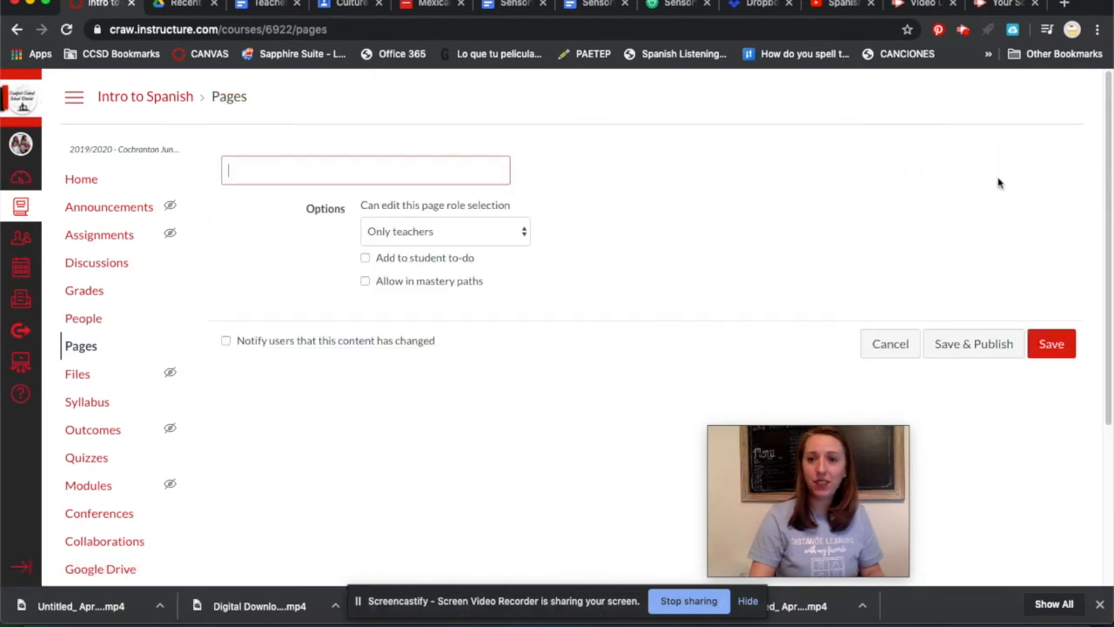
pyautogui.rightClick(400, 178)
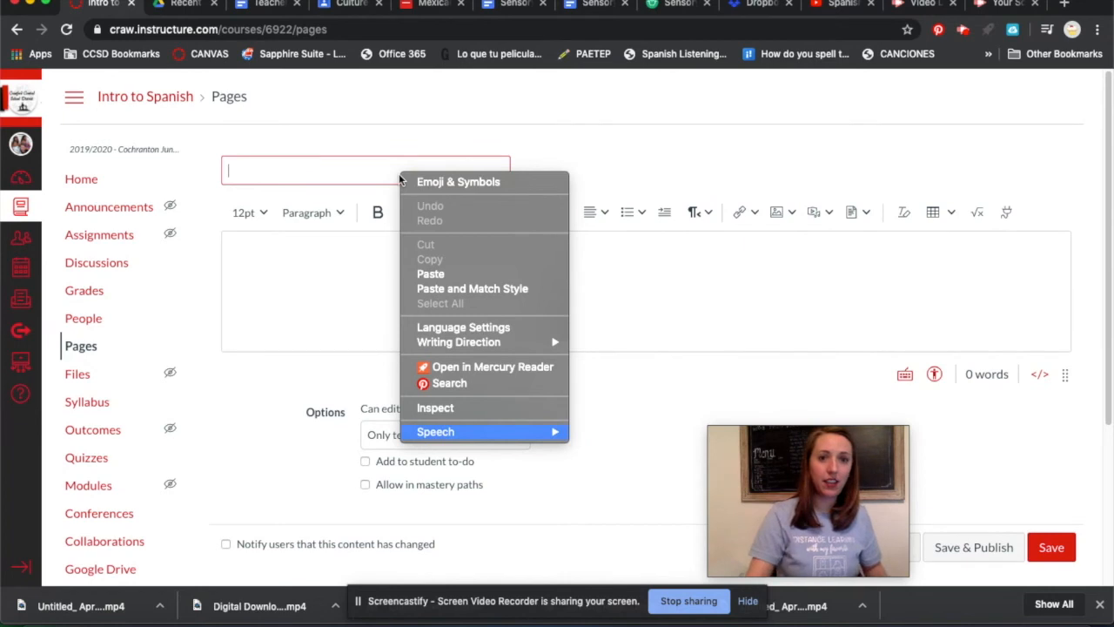
pyautogui.click(426, 273)
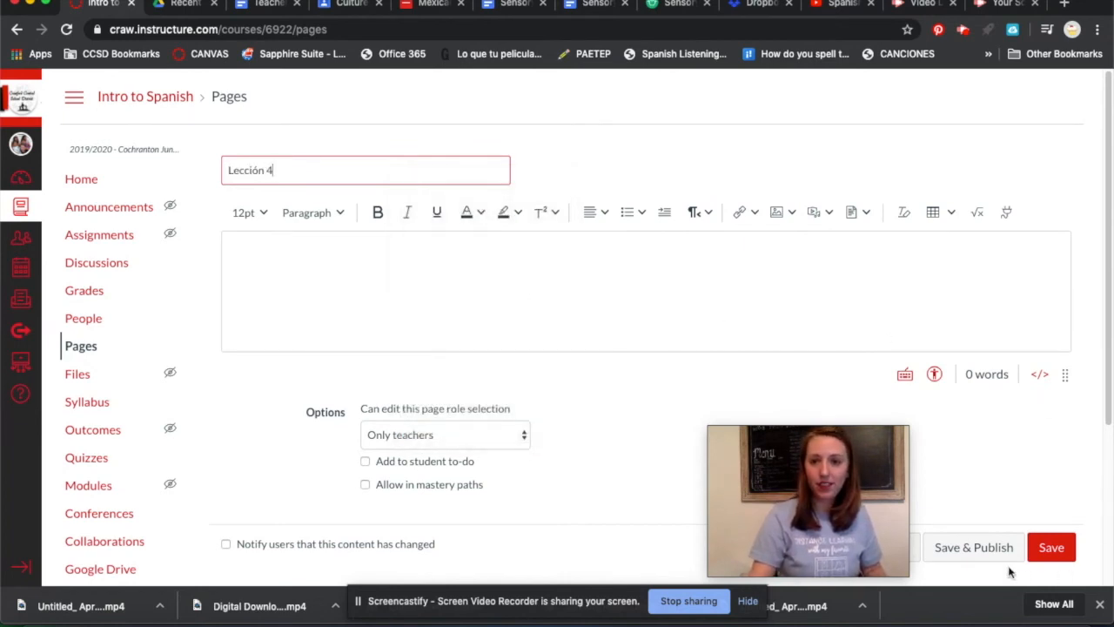
pyautogui.click(582, 302)
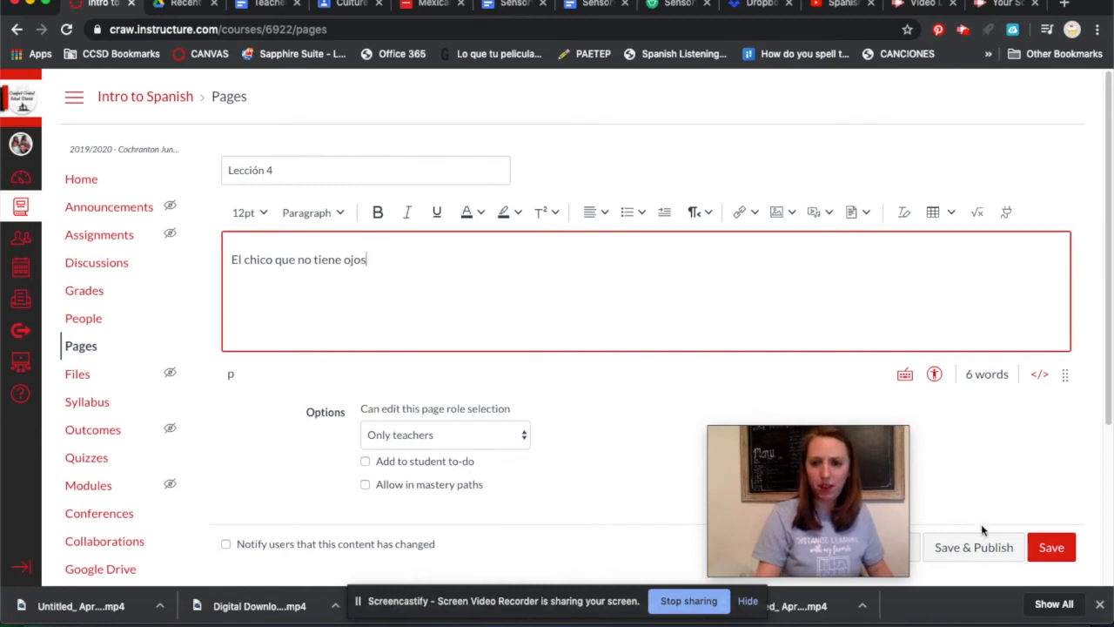
pyautogui.click(1052, 547)
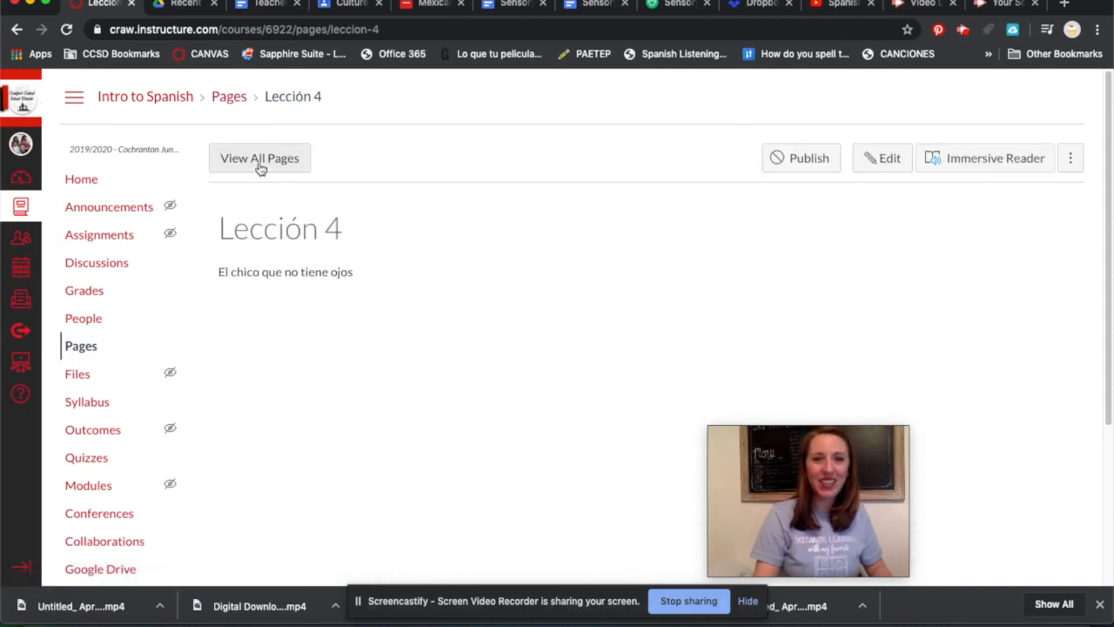
# Create a new course page titled "Lección 5" with an empty body, and save it without publishing.
pyautogui.click(260, 161)
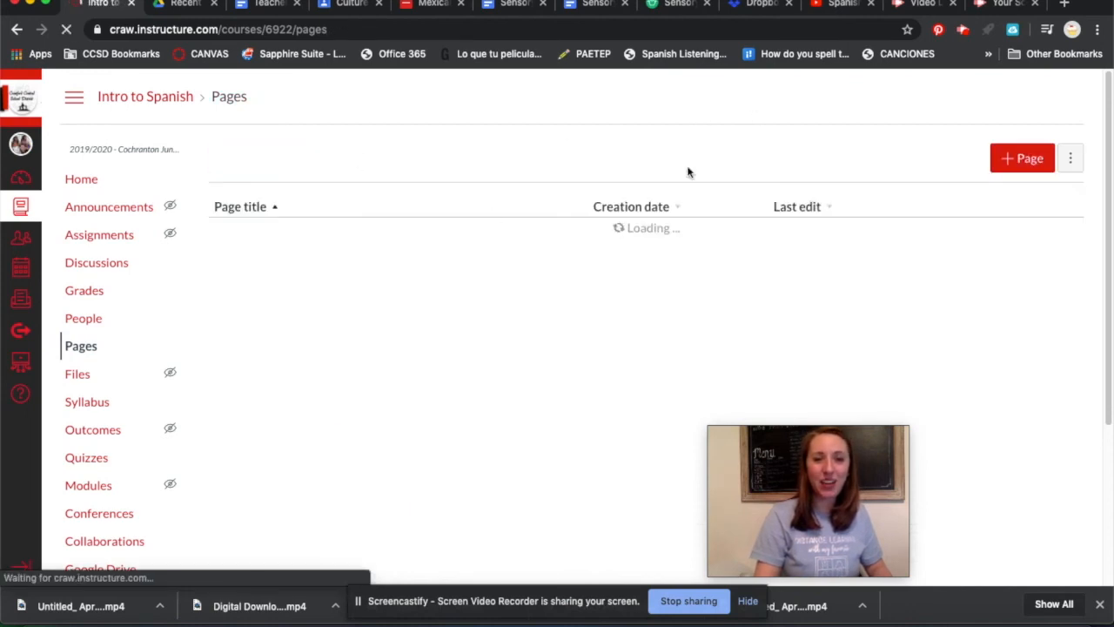
pyautogui.click(1007, 158)
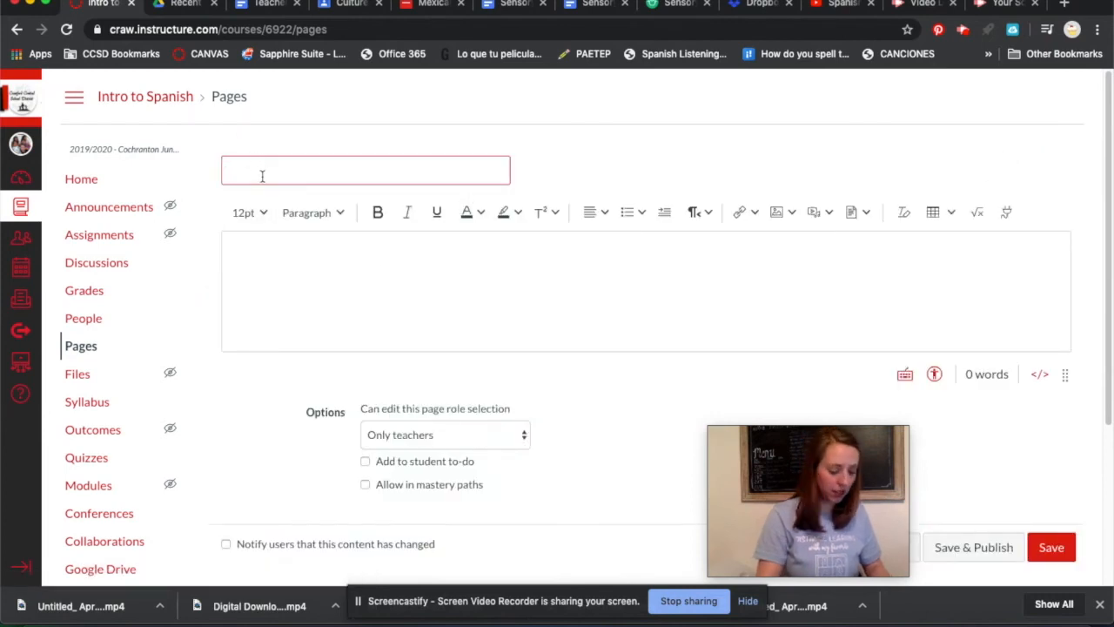
pyautogui.rightClick(262, 175)
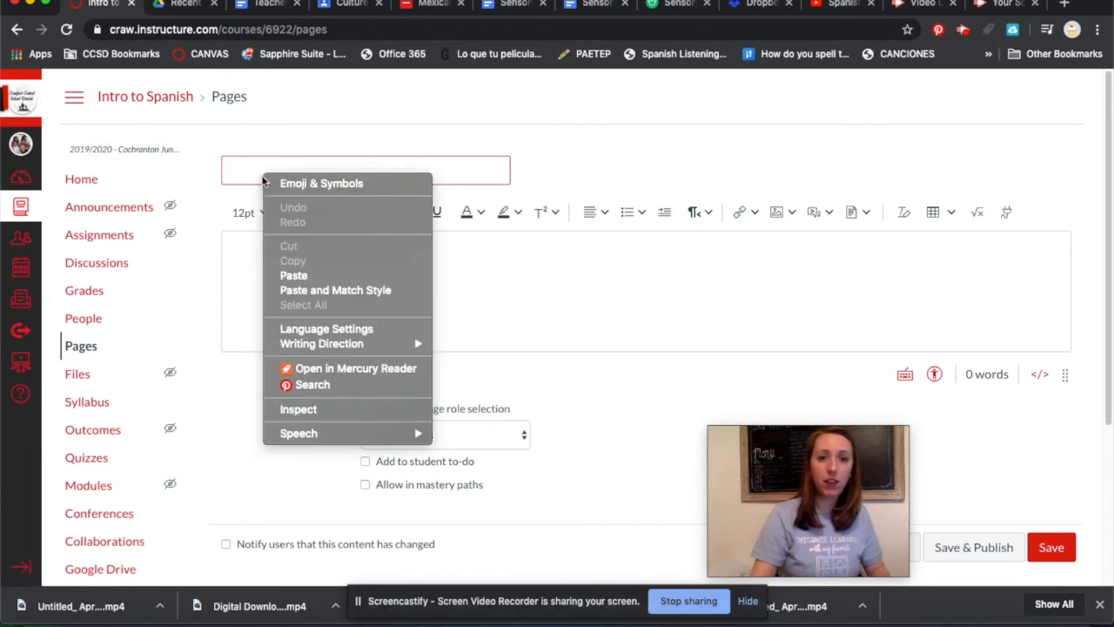
pyautogui.click(316, 277)
pyautogui.click(298, 244)
pyautogui.click(285, 168)
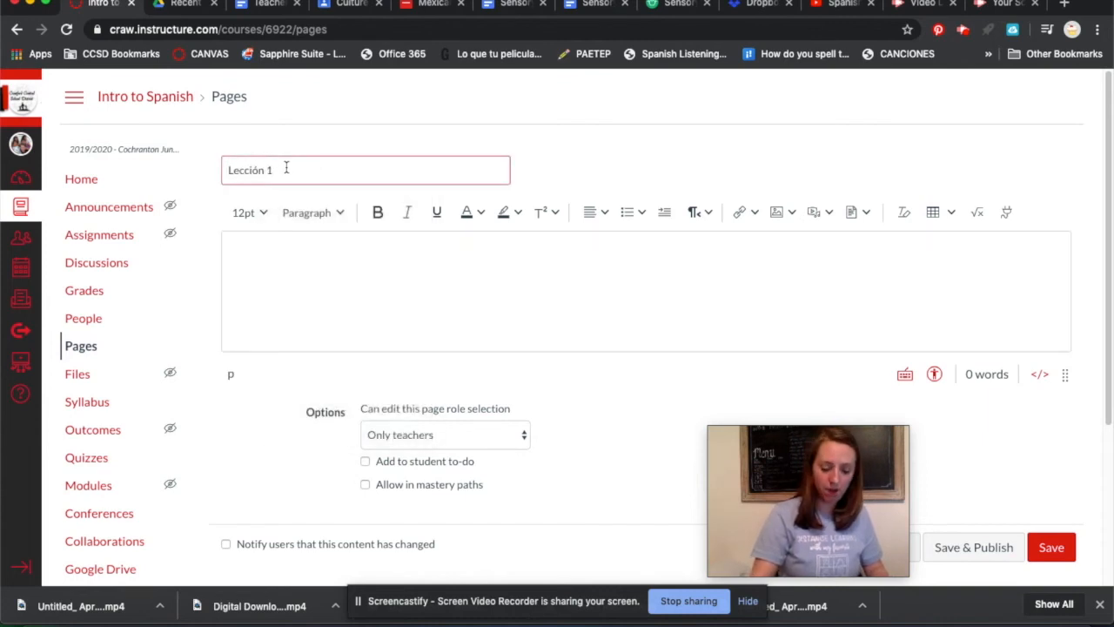
pyautogui.click(1067, 556)
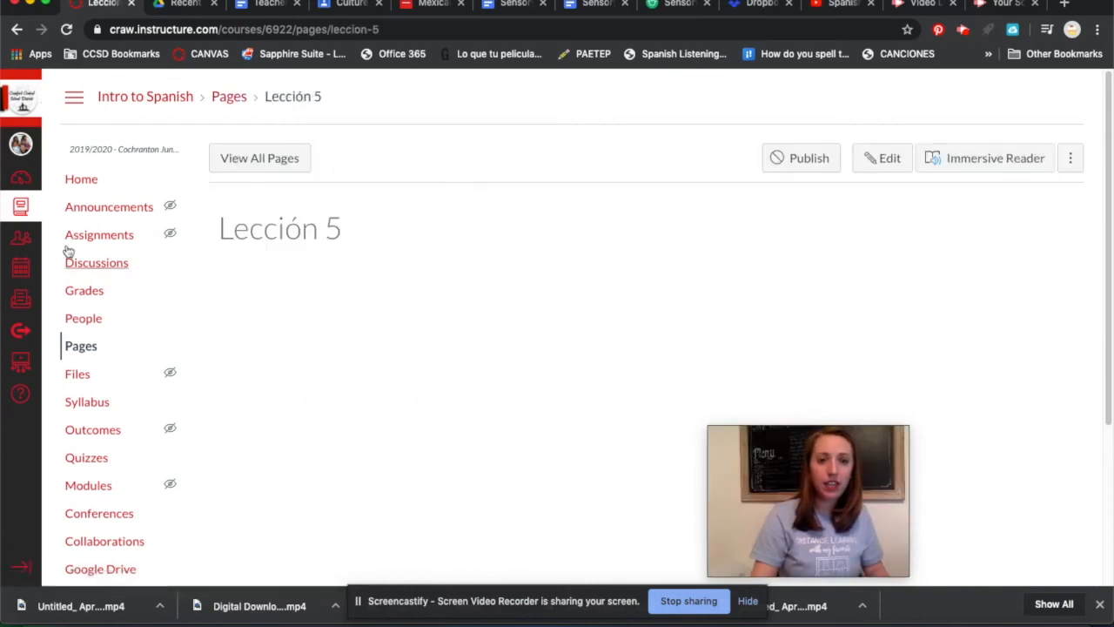
# Return to the list of all course pages and open the Home Page for editing.
pyautogui.click(80, 347)
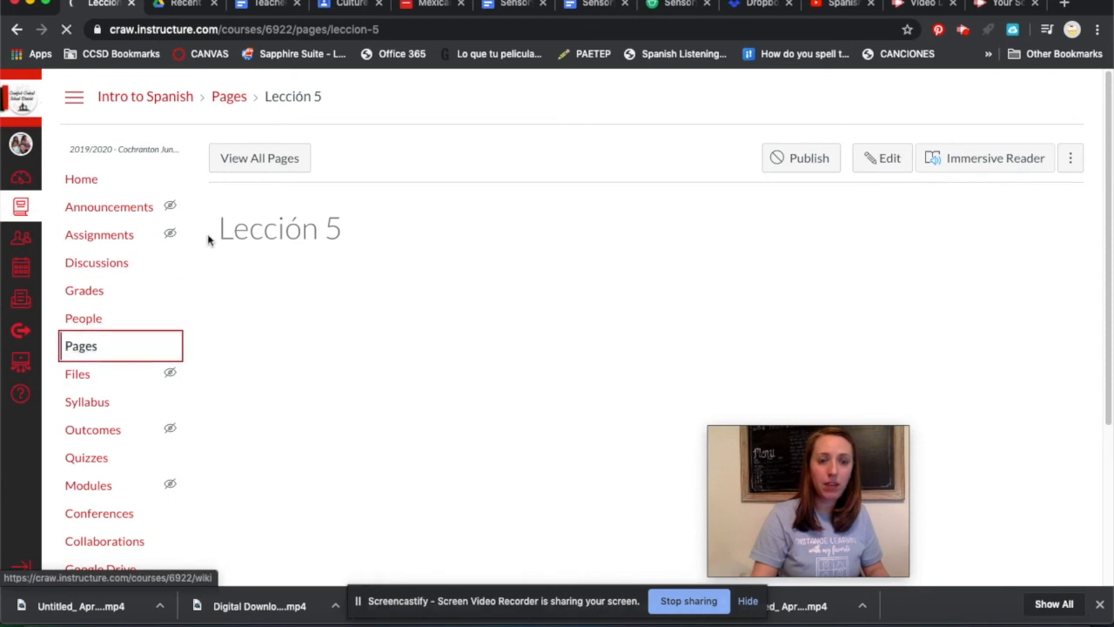
pyautogui.click(244, 165)
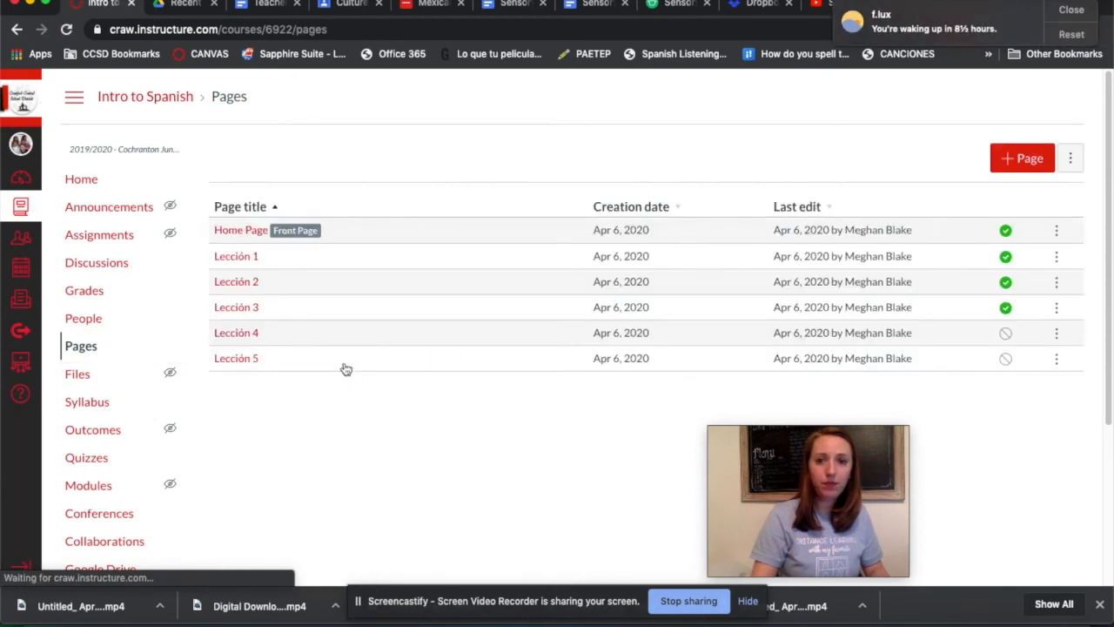
pyautogui.click(241, 232)
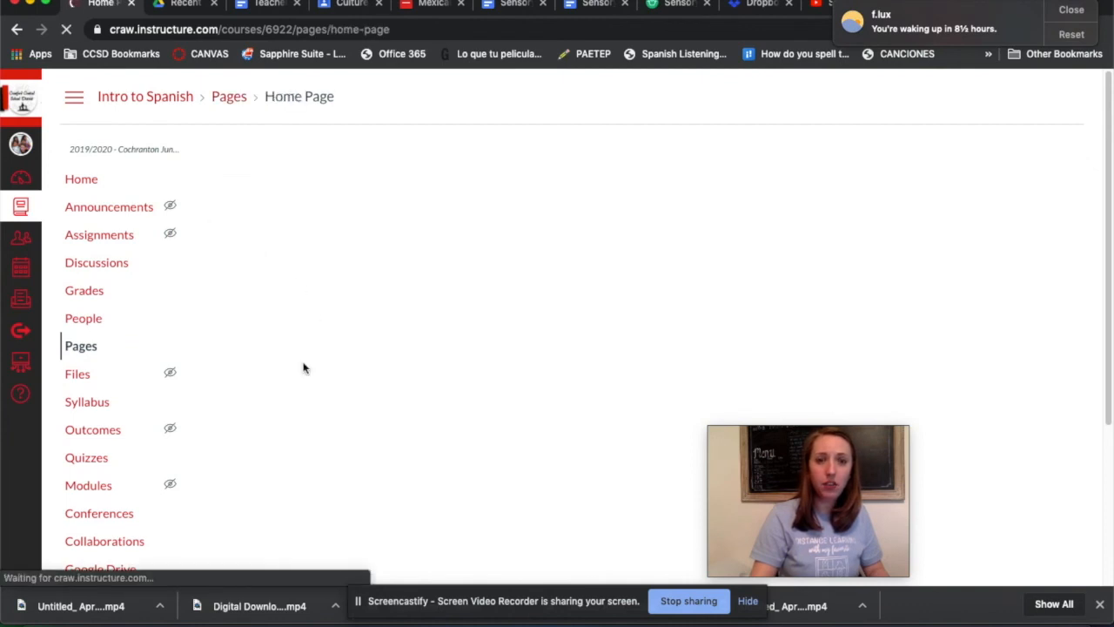
pyautogui.scroll(-3, 261, 365)
pyautogui.scroll(3, 756, 229)
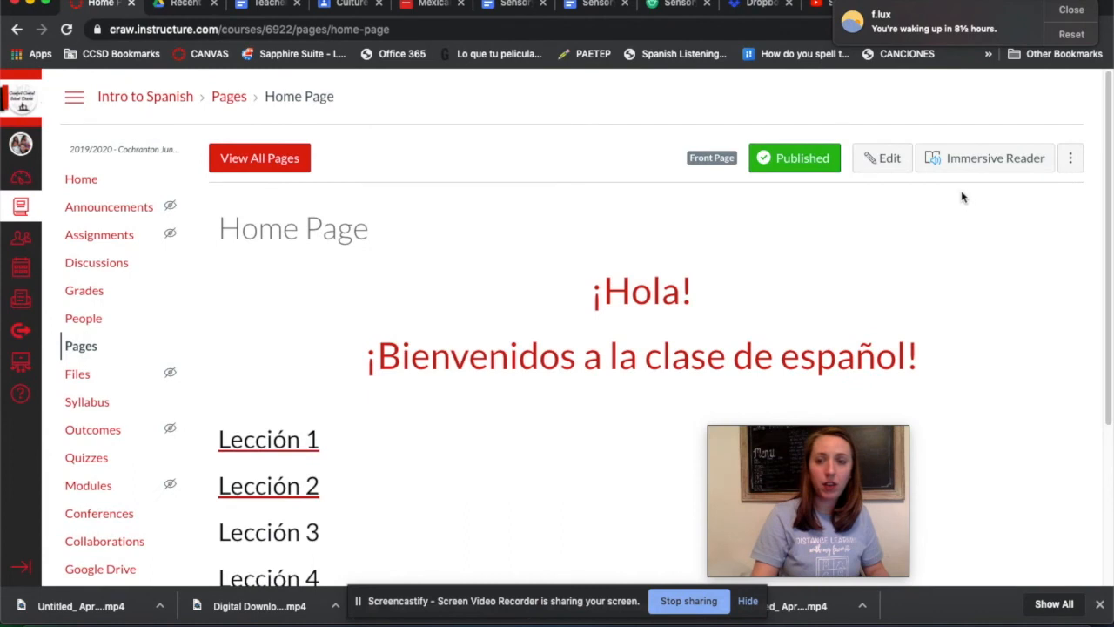
pyautogui.click(881, 157)
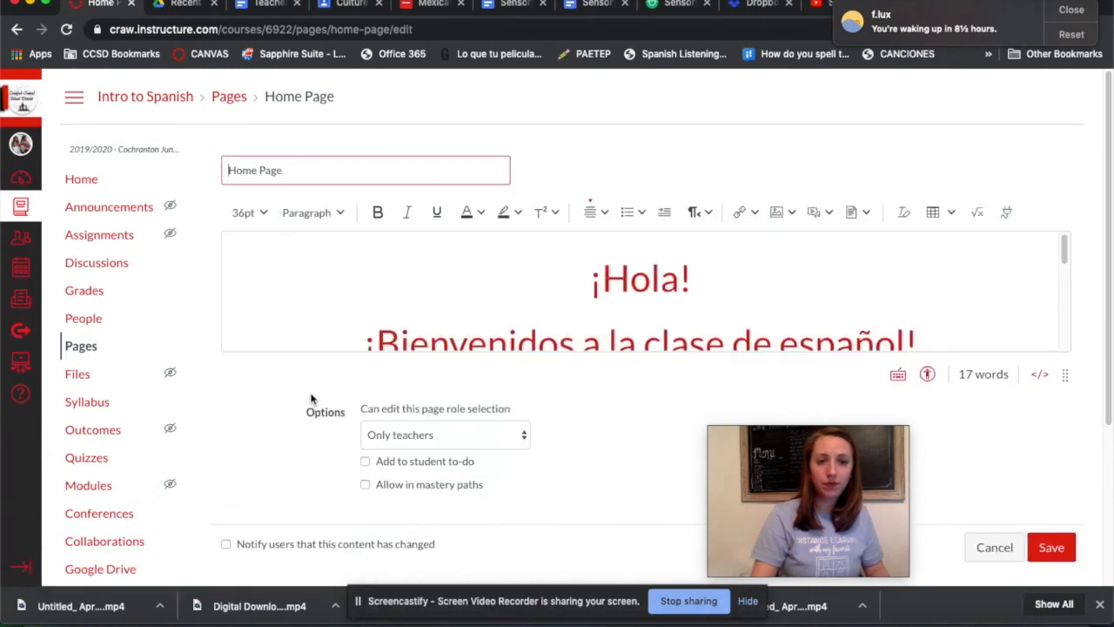
# Link the "Lección 3" text on the Home Page to the course page Lección 3 and save the Home Page.
pyautogui.scroll(-5, 310, 311)
pyautogui.scroll(1, 234, 253)
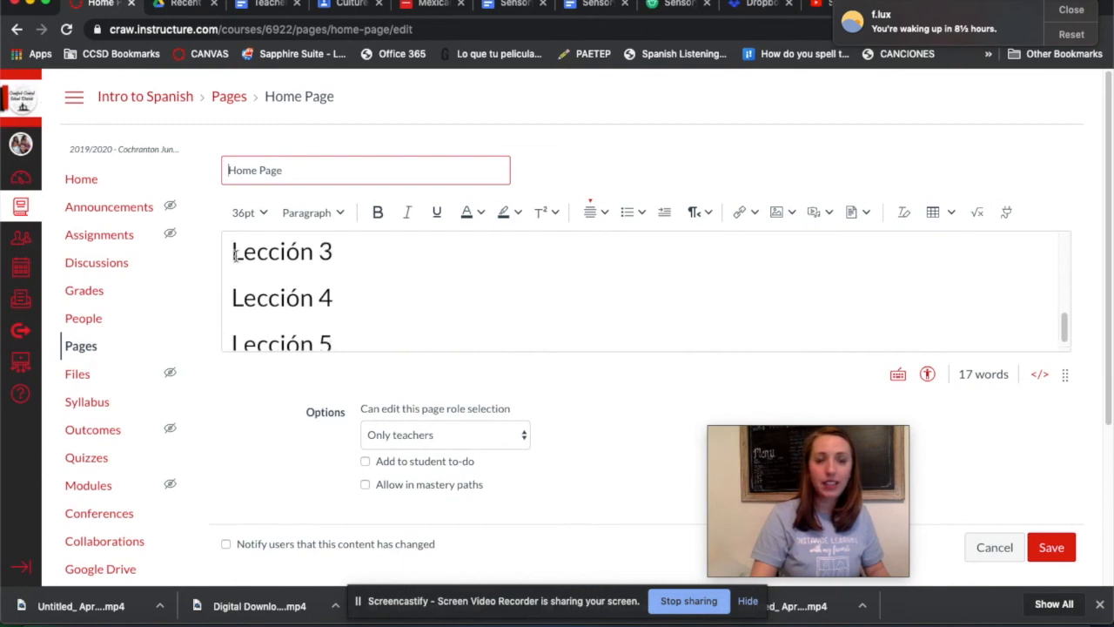
pyautogui.moveTo(233, 253); pyautogui.dragTo(334, 252)
pyautogui.click(749, 220)
pyautogui.click(767, 268)
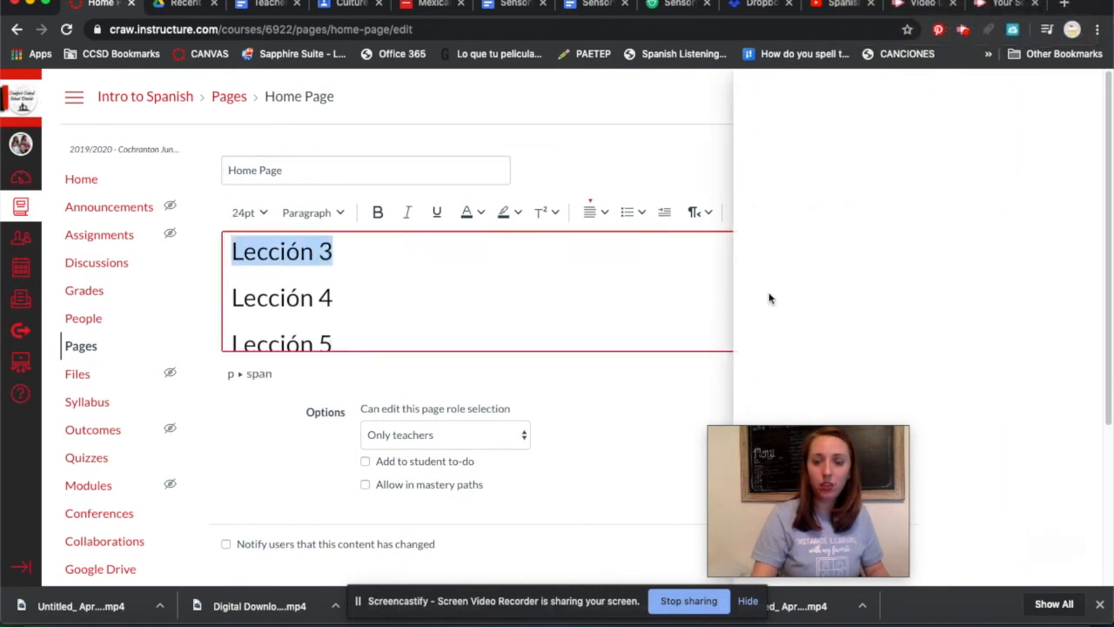
pyautogui.click(747, 209)
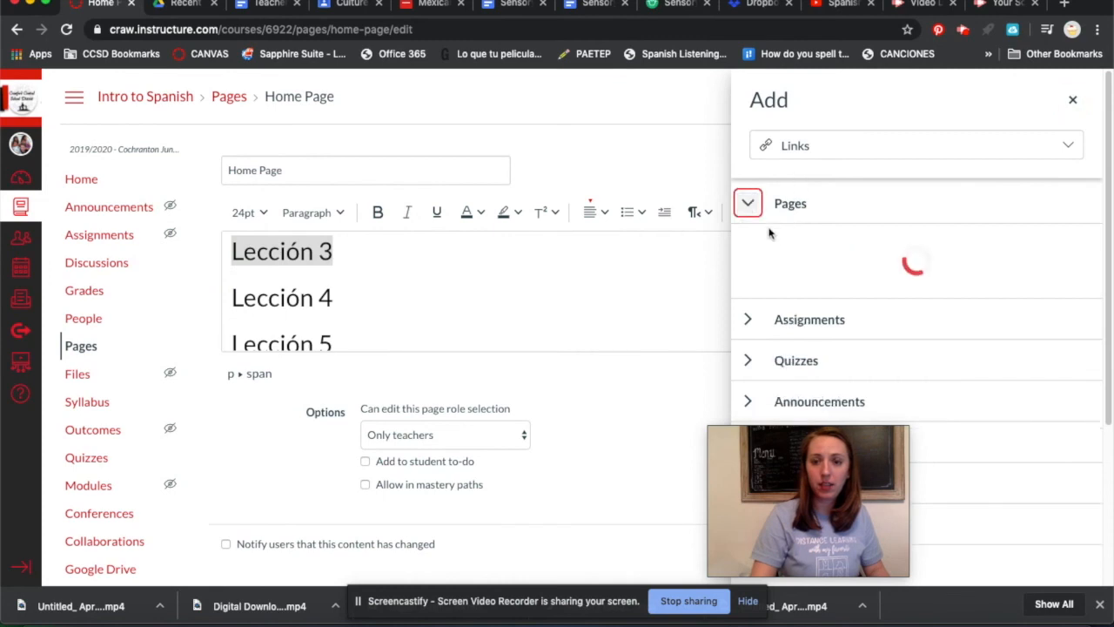
pyautogui.click(801, 340)
pyautogui.scroll(-5, 946, 311)
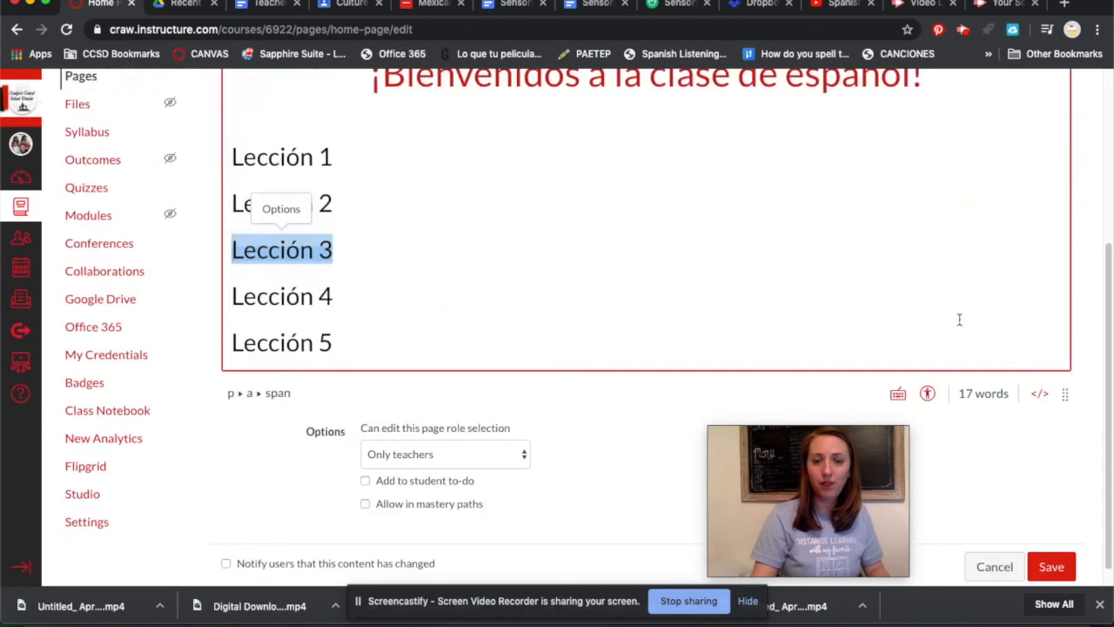
pyautogui.click(1050, 545)
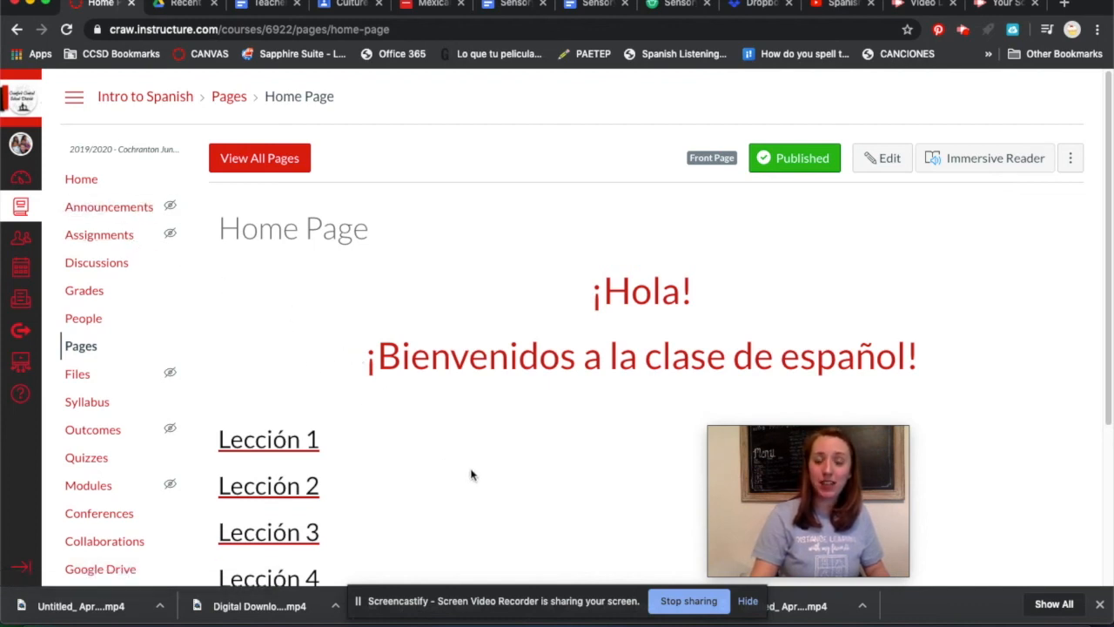
pyautogui.moveTo(807, 570)
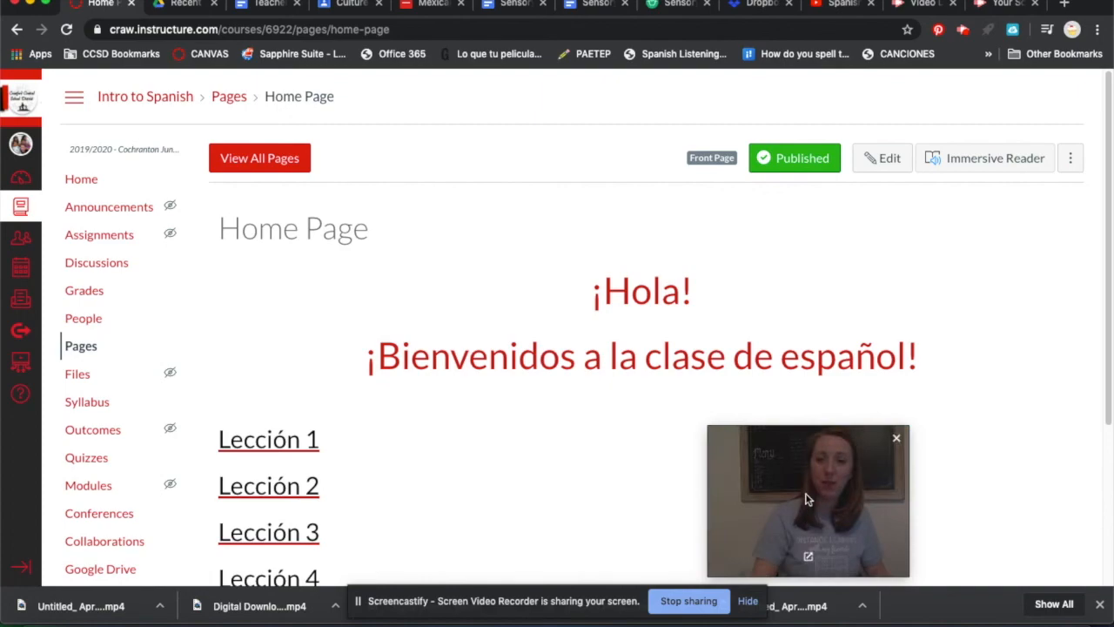